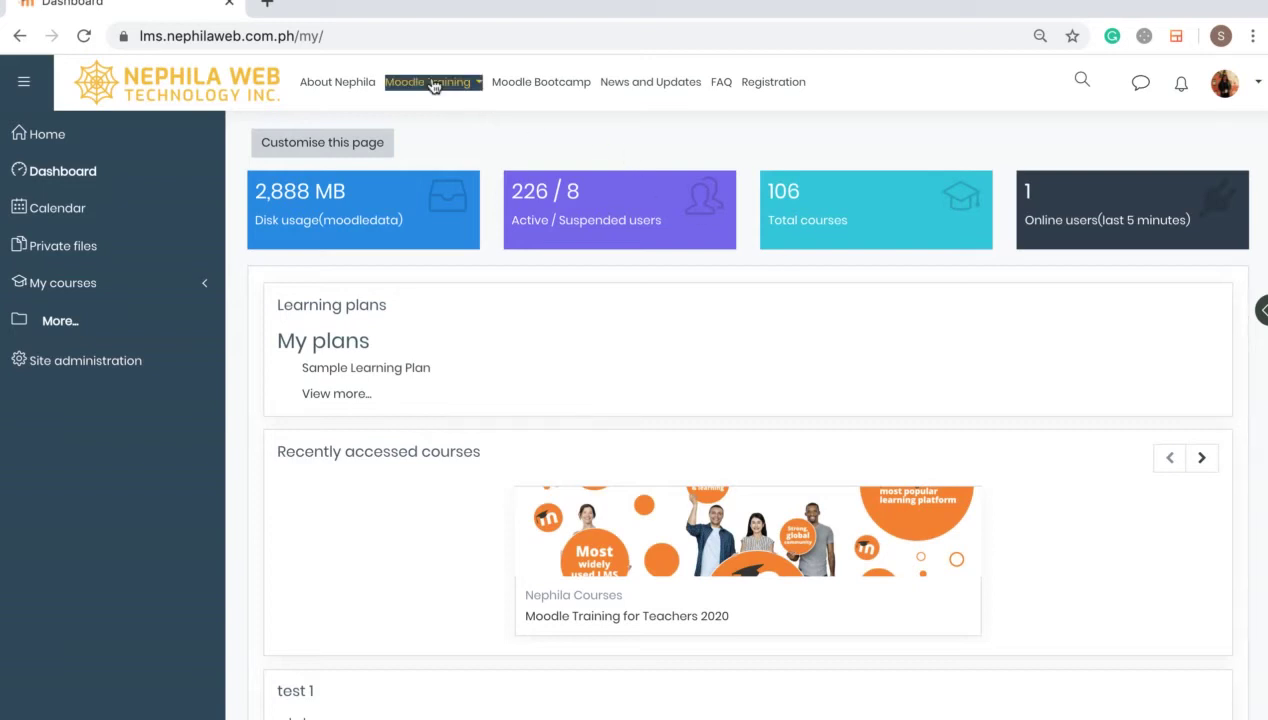
# Change the address from 'my/' to 'course' and browse the Course categories page.
pyautogui.click(373, 34)
pyautogui.moveTo(331, 37); pyautogui.dragTo(303, 36)
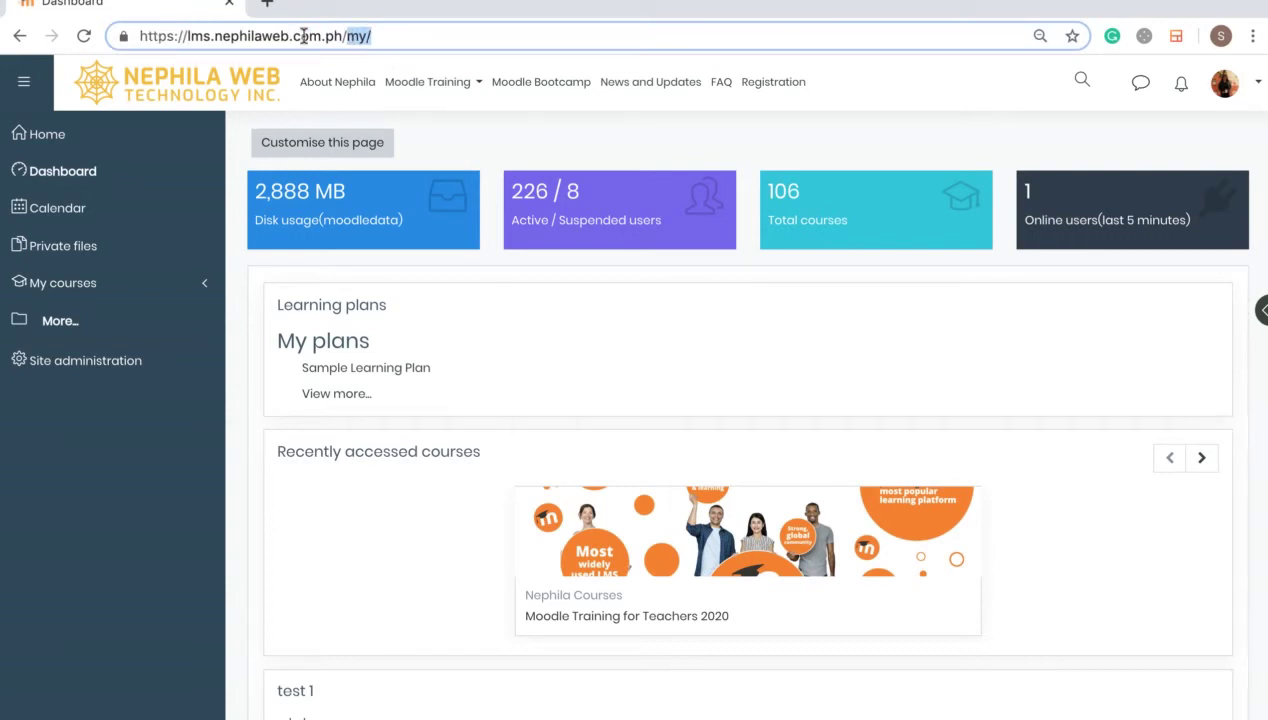
pyautogui.write('course')
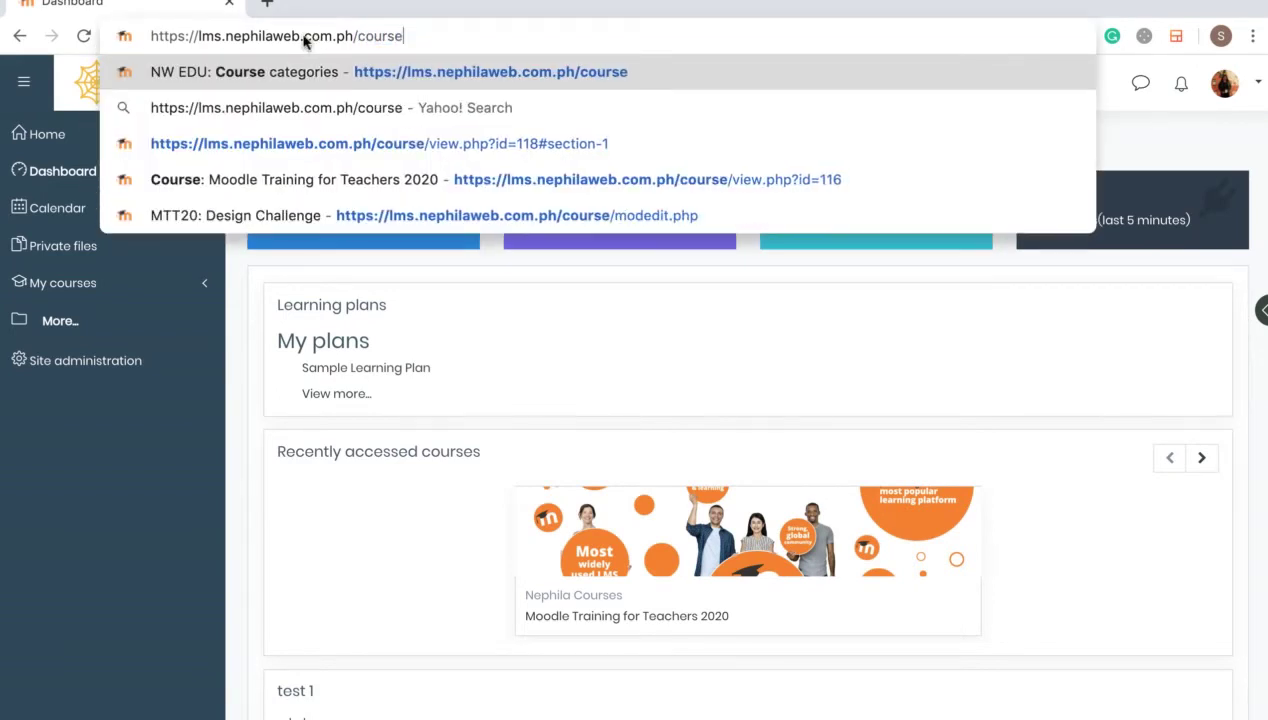
pyautogui.press('Return')
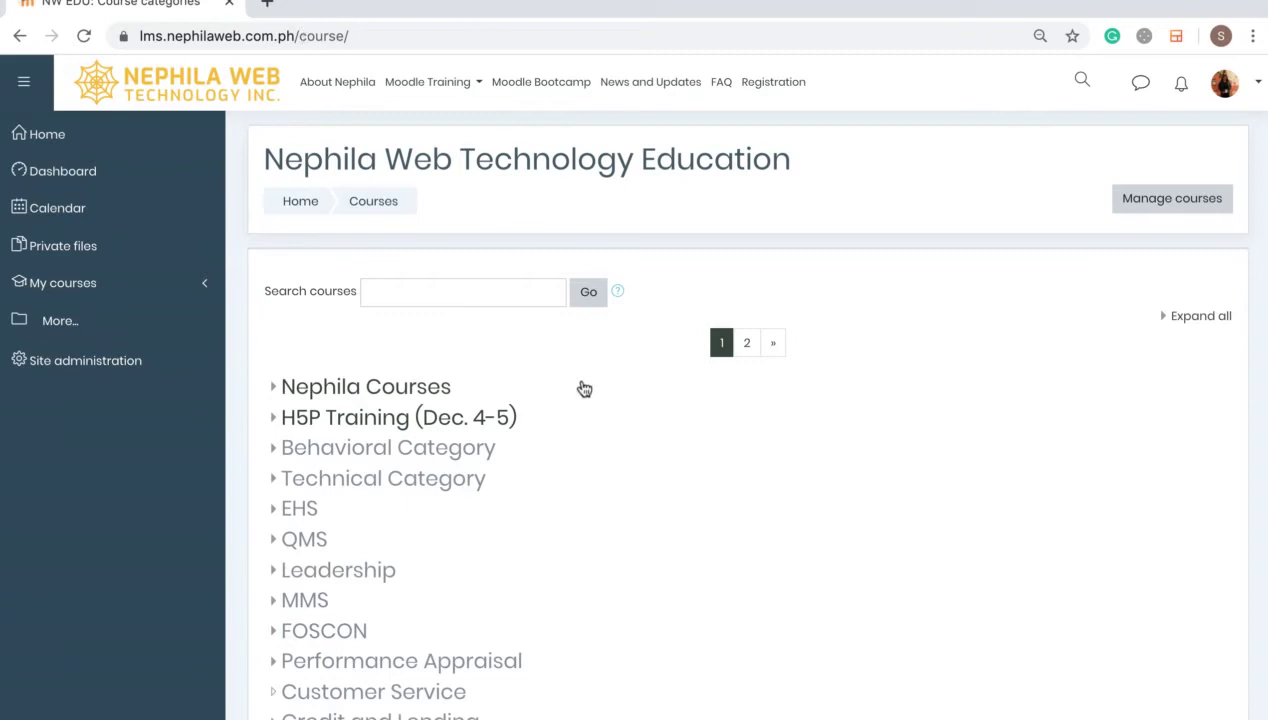
pyautogui.scroll(-1, 584, 389)
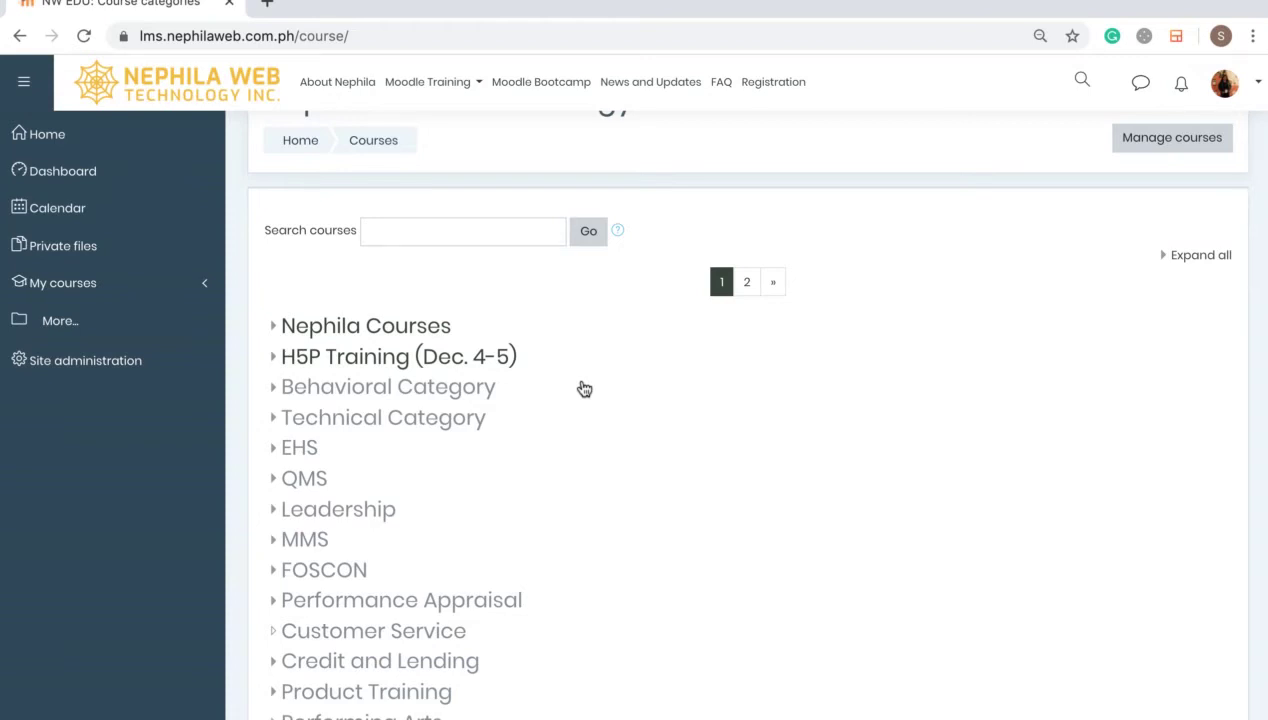
pyautogui.scroll(-1, 584, 389)
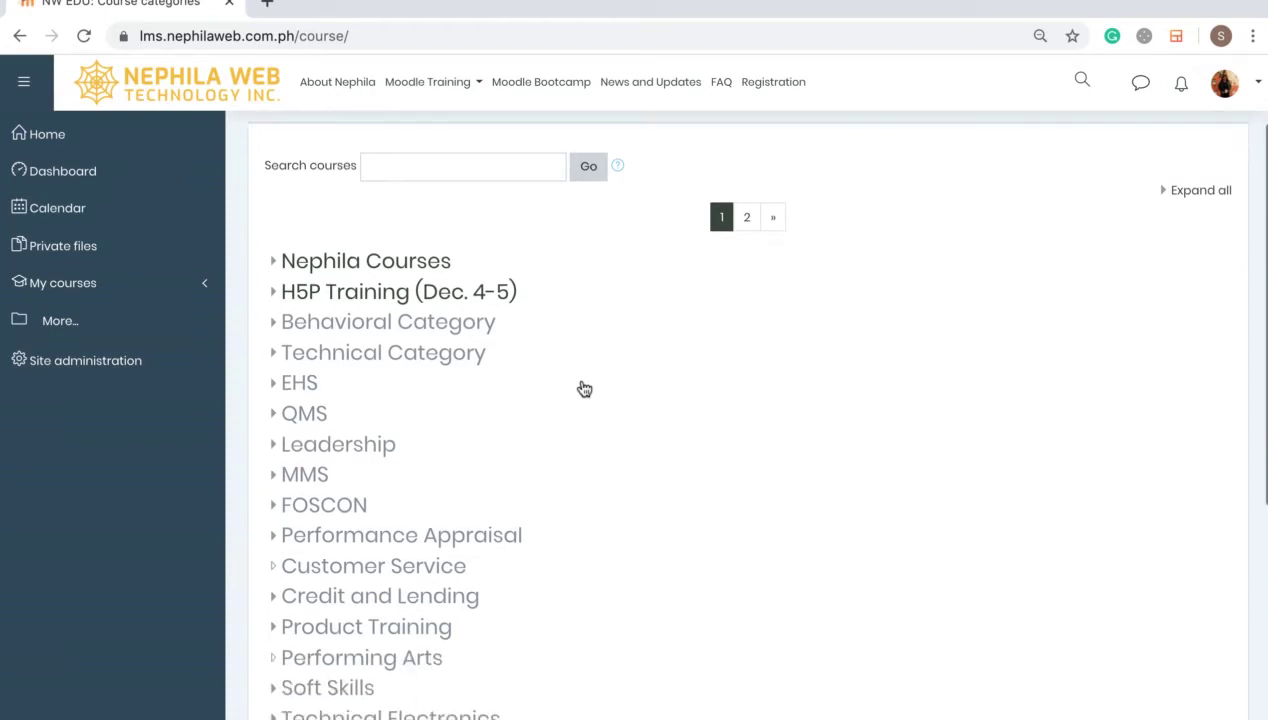
pyautogui.scroll(-3, 584, 389)
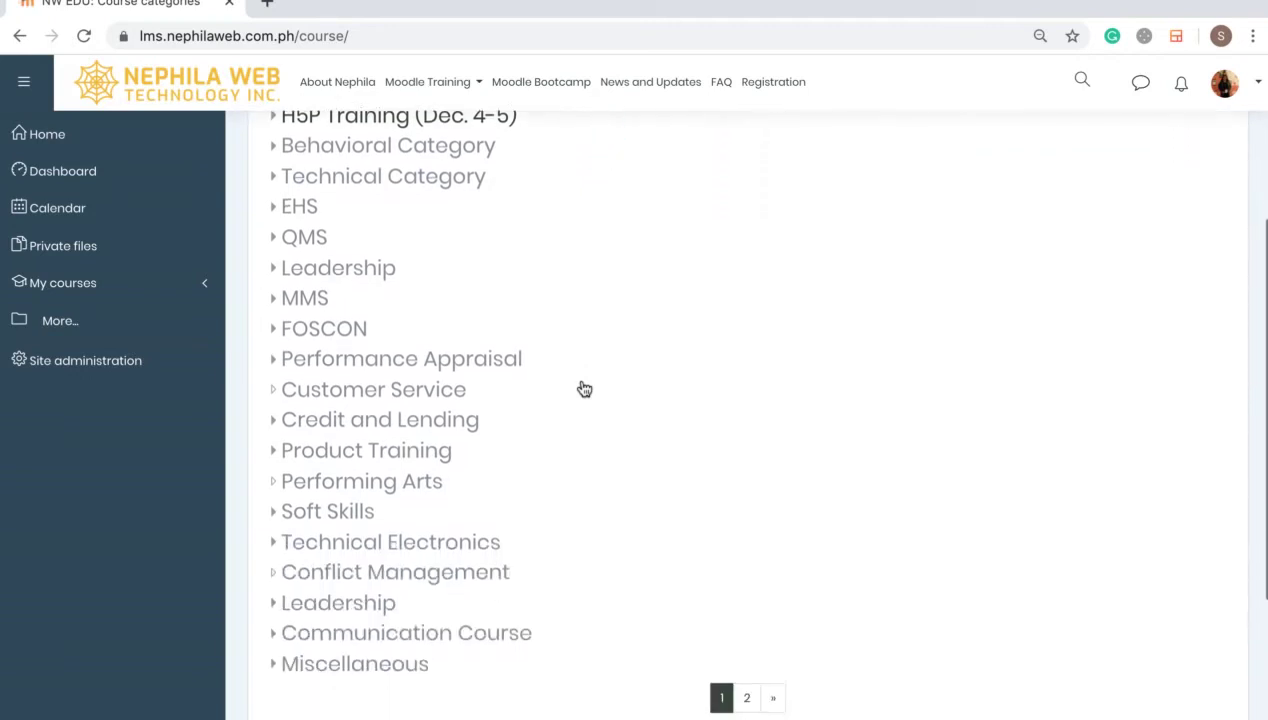
pyautogui.scroll(-1, 584, 389)
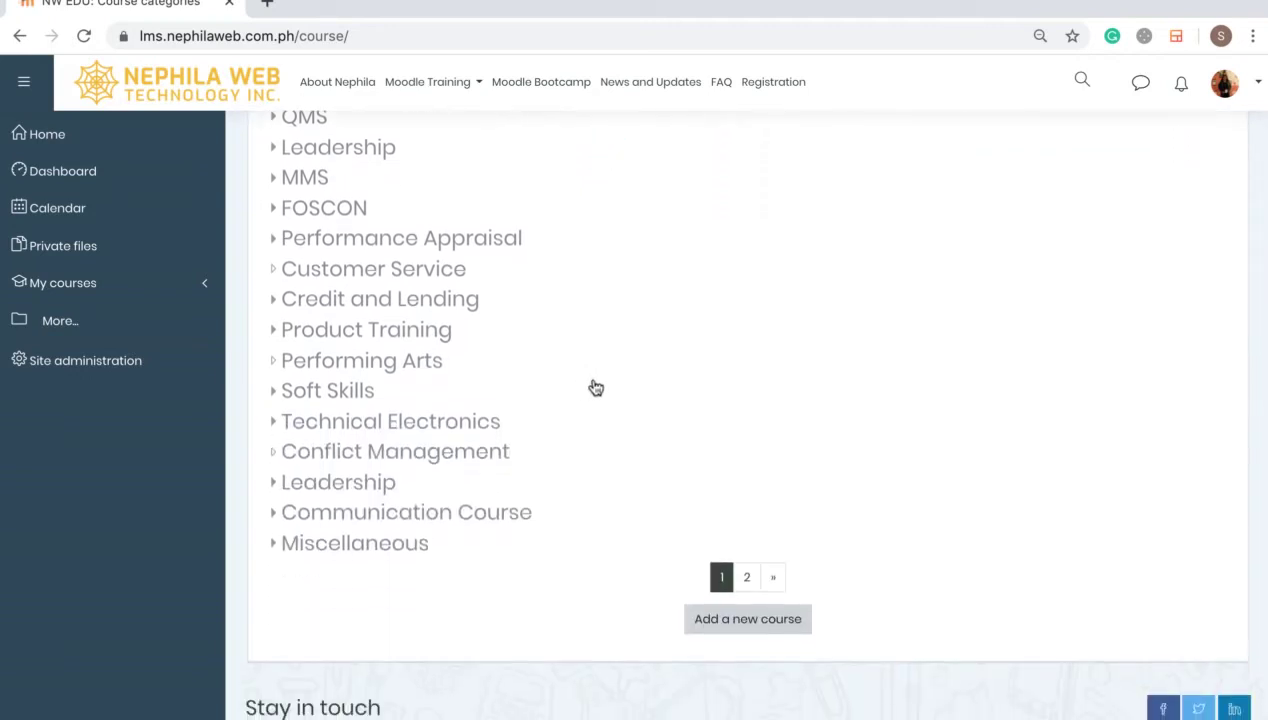
# Open the Mathematics category from page 2 of the category list.
pyautogui.click(749, 578)
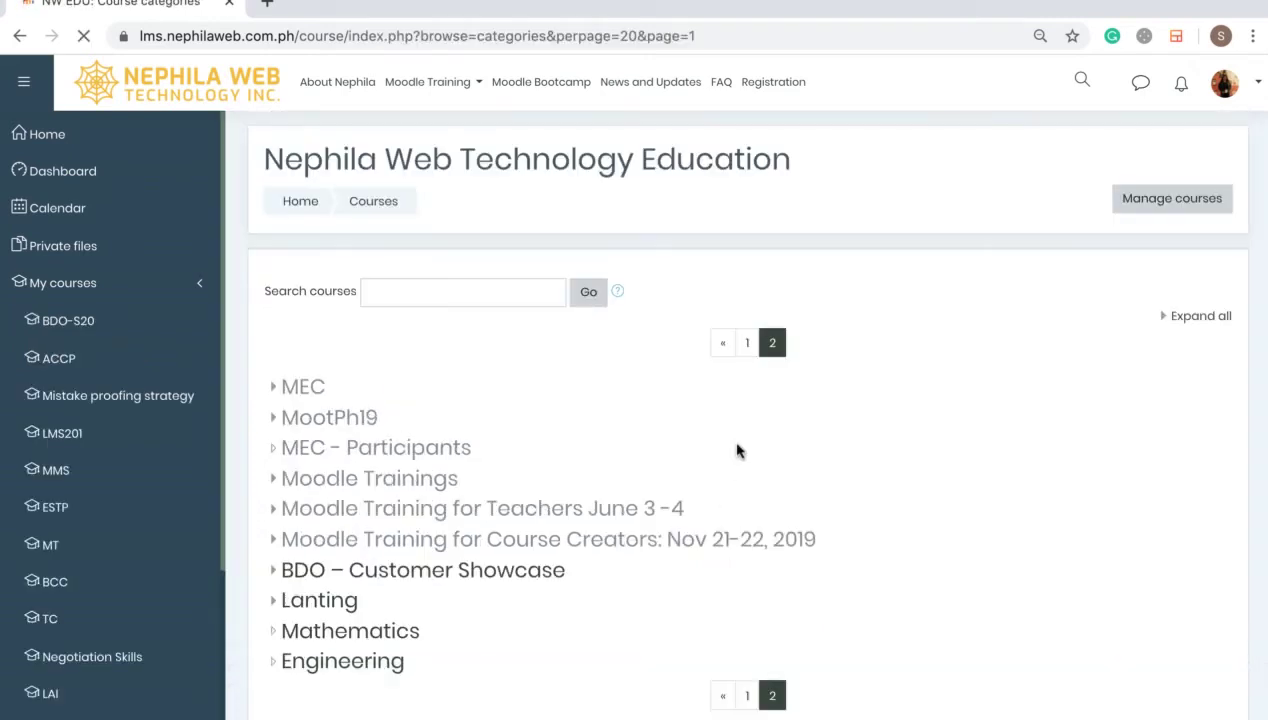
pyautogui.scroll(-1, 737, 451)
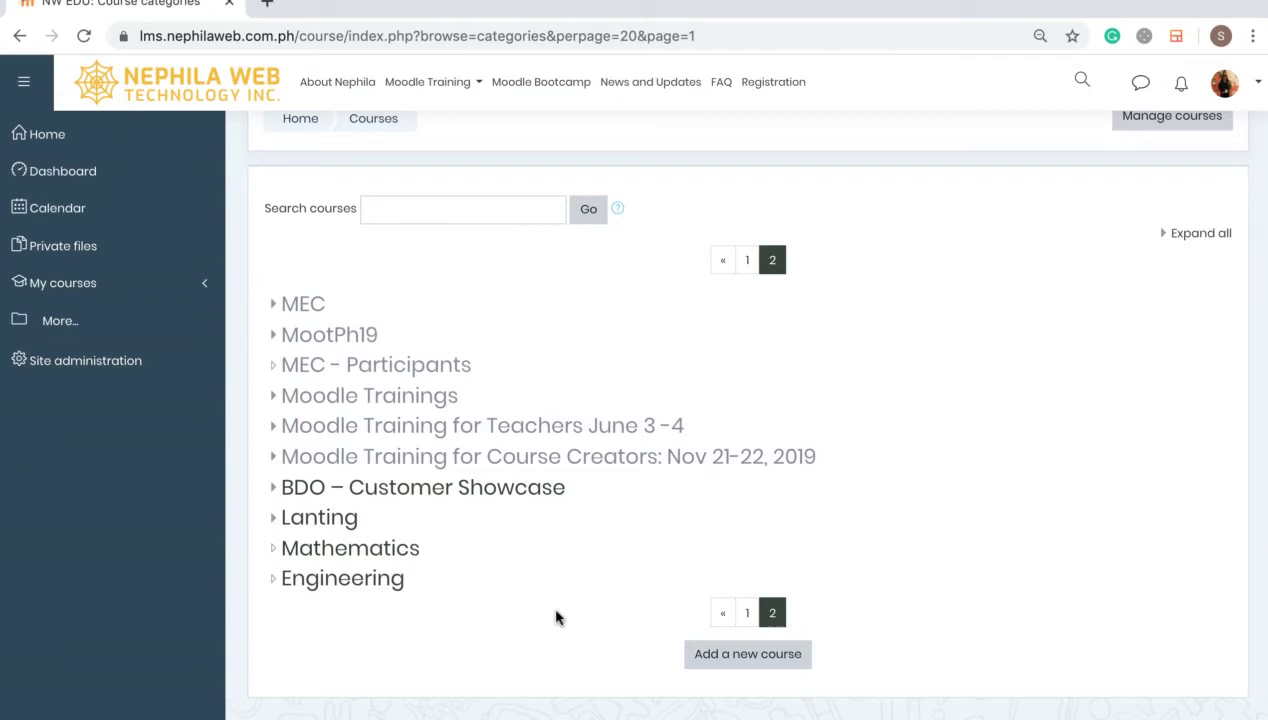
pyautogui.click(354, 557)
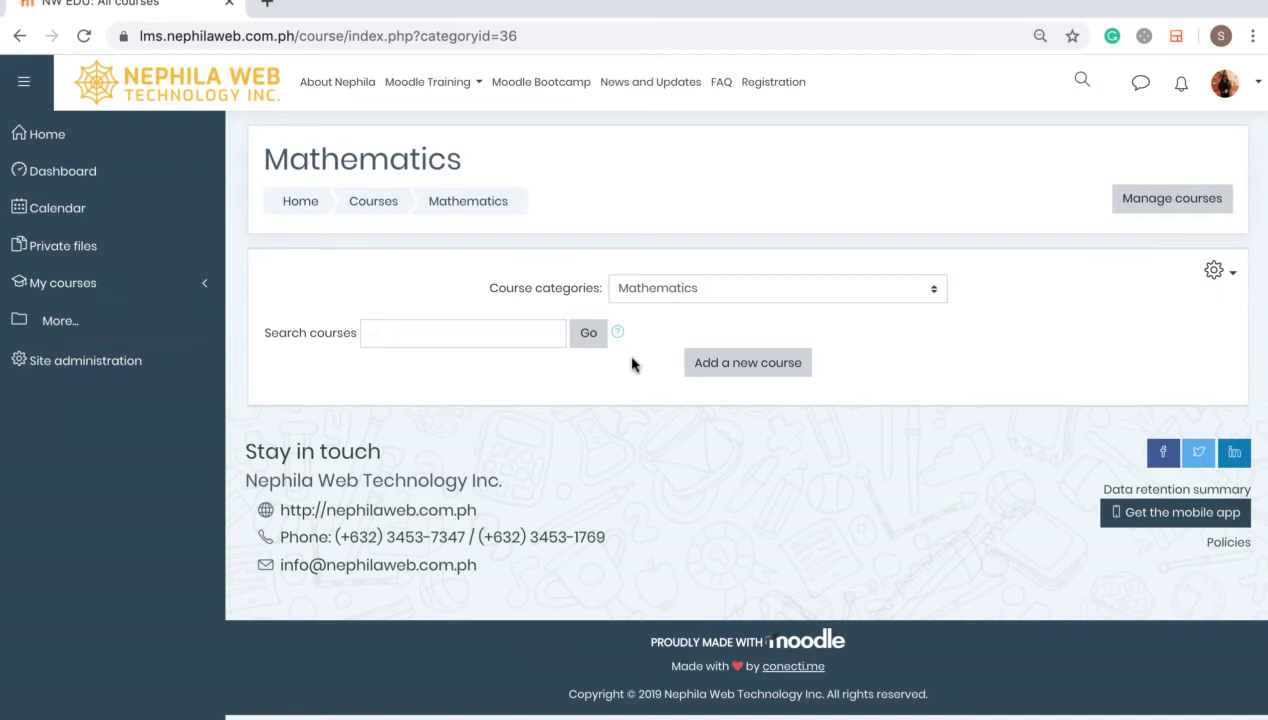
# Start a new course from the Mathematics category page and look over the empty form.
pyautogui.click(747, 363)
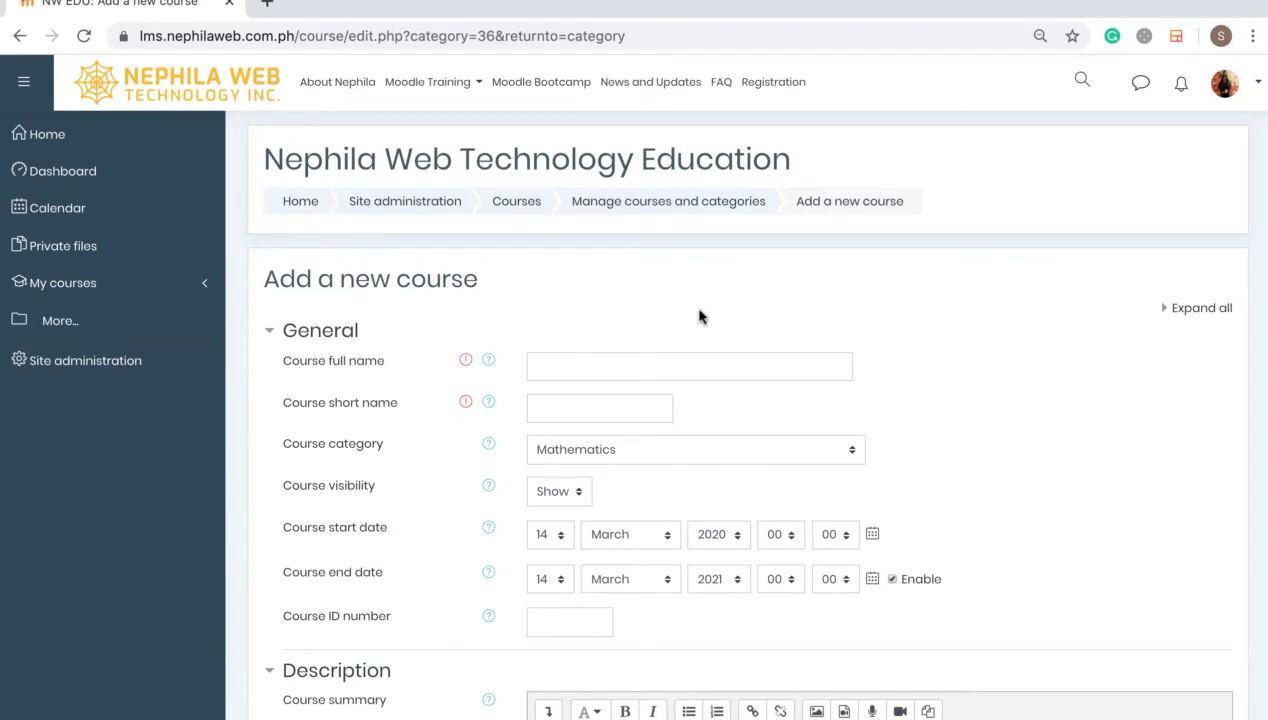
pyautogui.scroll(-3, 699, 316)
pyautogui.scroll(-6, 699, 316)
pyautogui.scroll(-8, 700, 304)
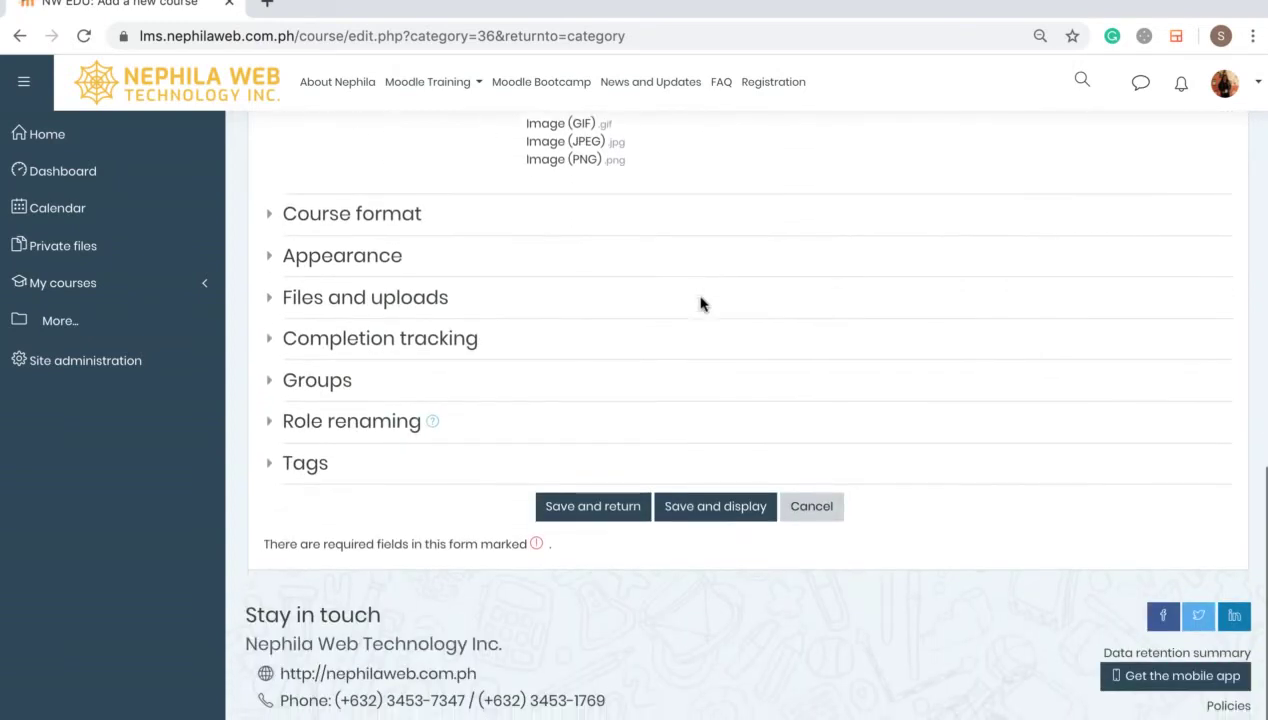
pyautogui.scroll(10, 688, 610)
pyautogui.scroll(4, 688, 608)
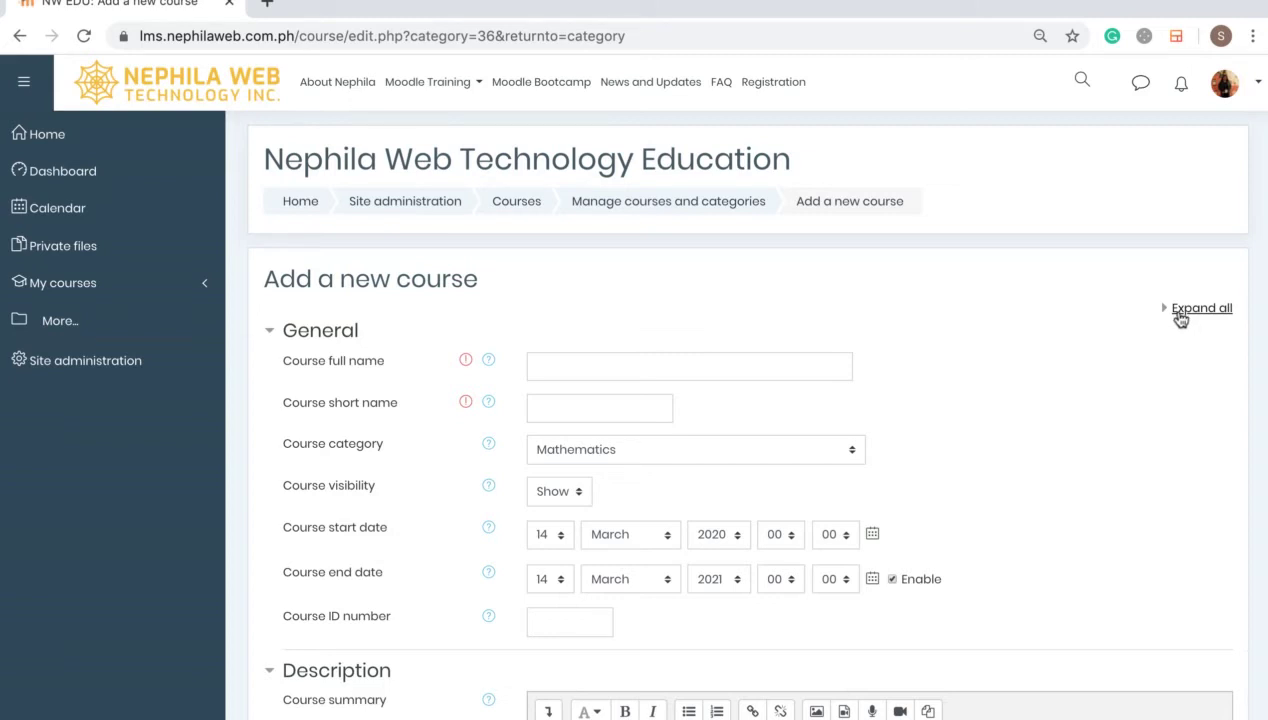
# Expand all sections of the new-course form and scroll through the default settings.
pyautogui.click(1189, 312)
pyautogui.scroll(-4, 1195, 330)
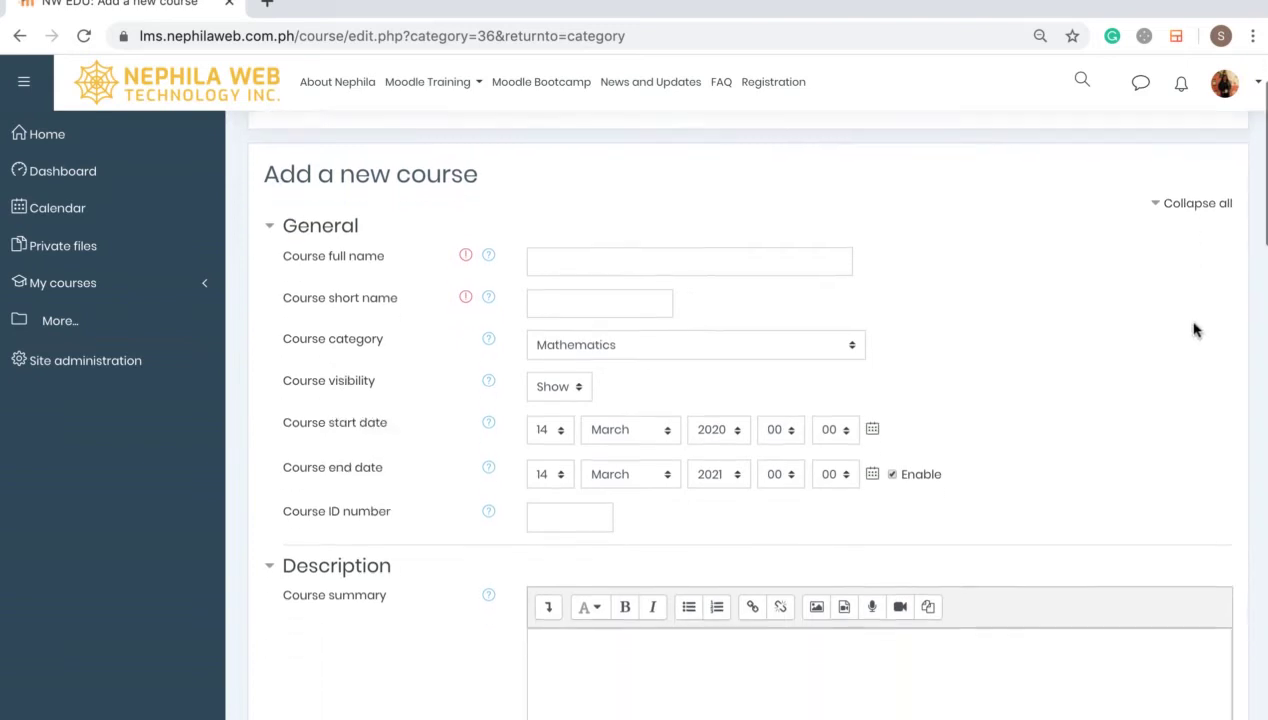
pyautogui.scroll(-10, 1195, 330)
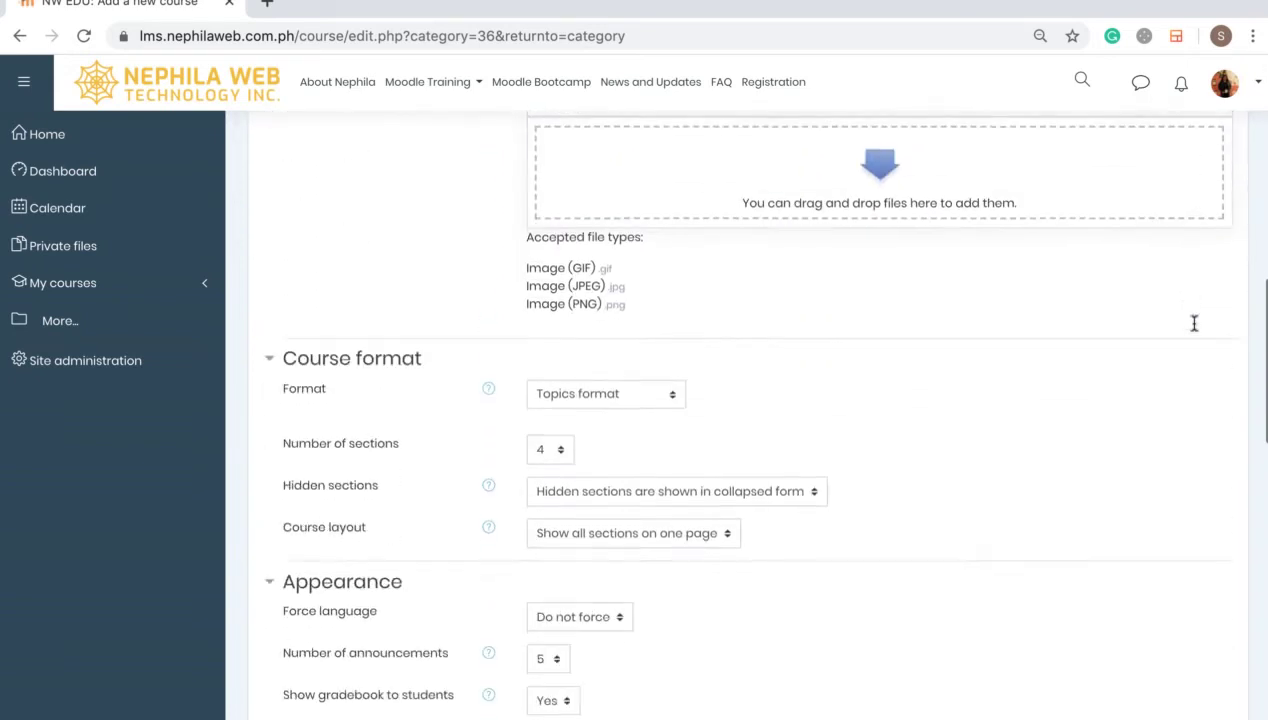
pyautogui.scroll(-4, 1195, 330)
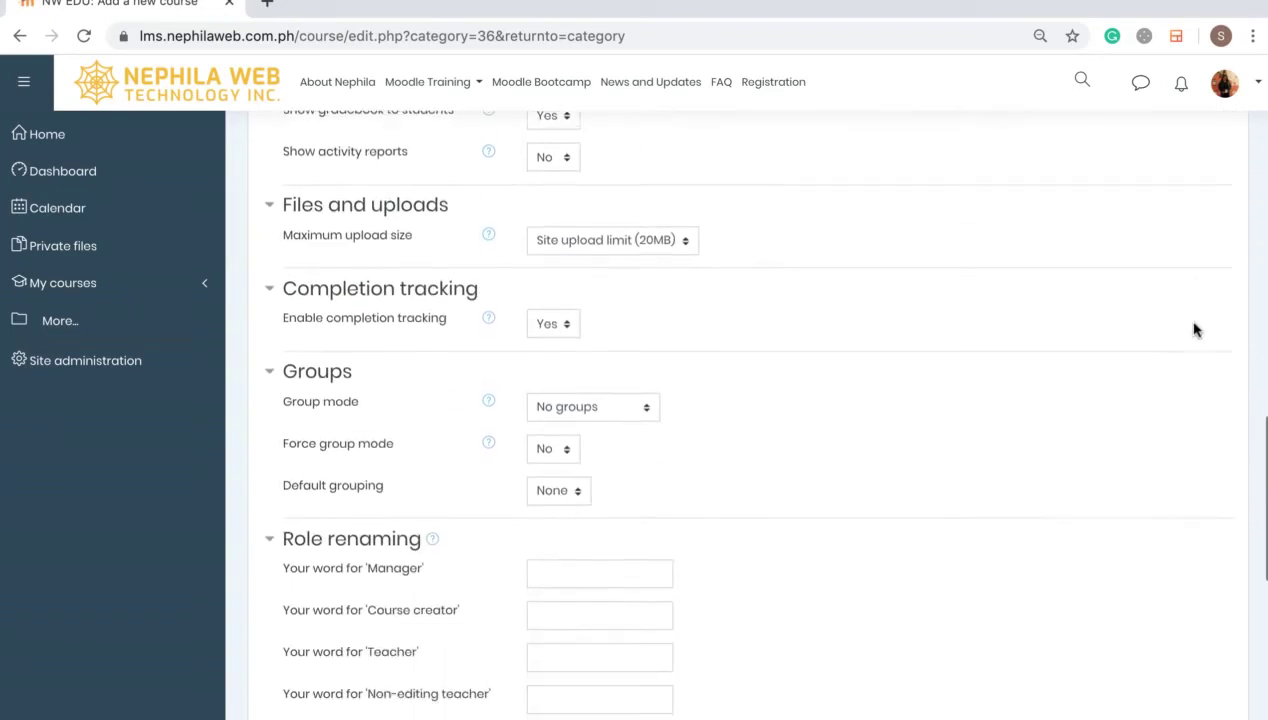
pyautogui.scroll(-1, 1195, 330)
pyautogui.scroll(5, 1195, 330)
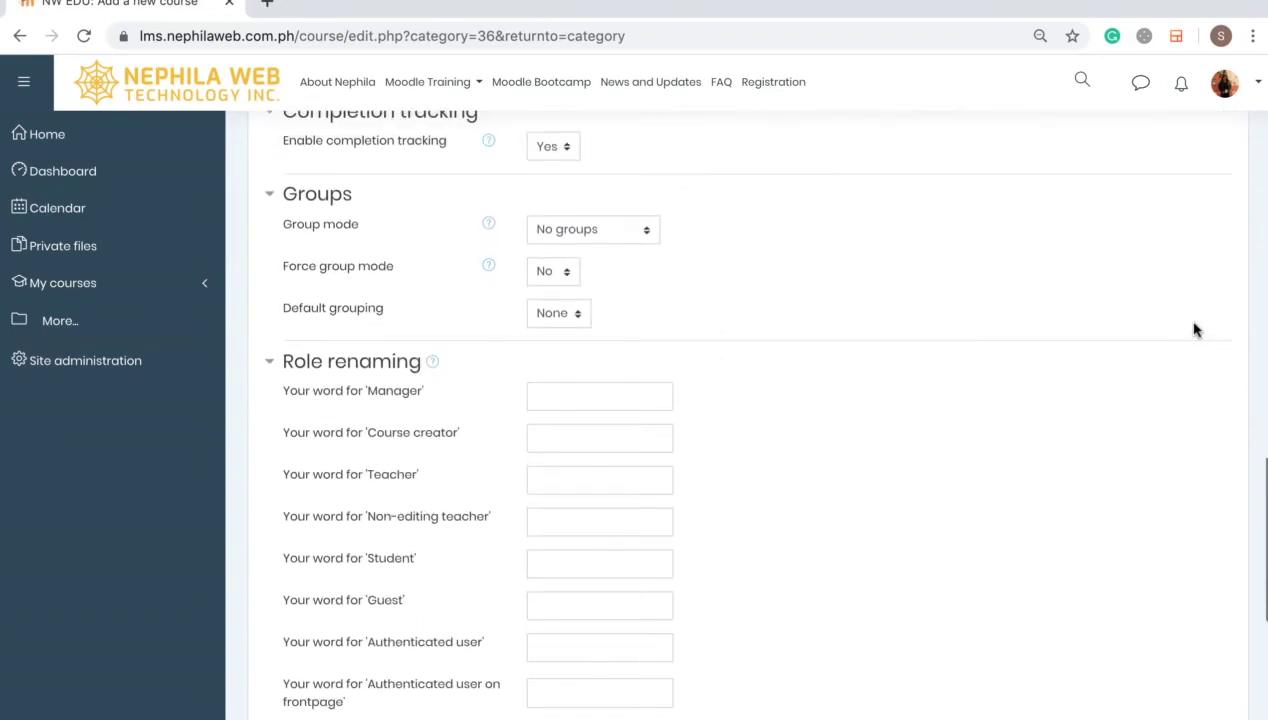
pyautogui.scroll(5, 1195, 330)
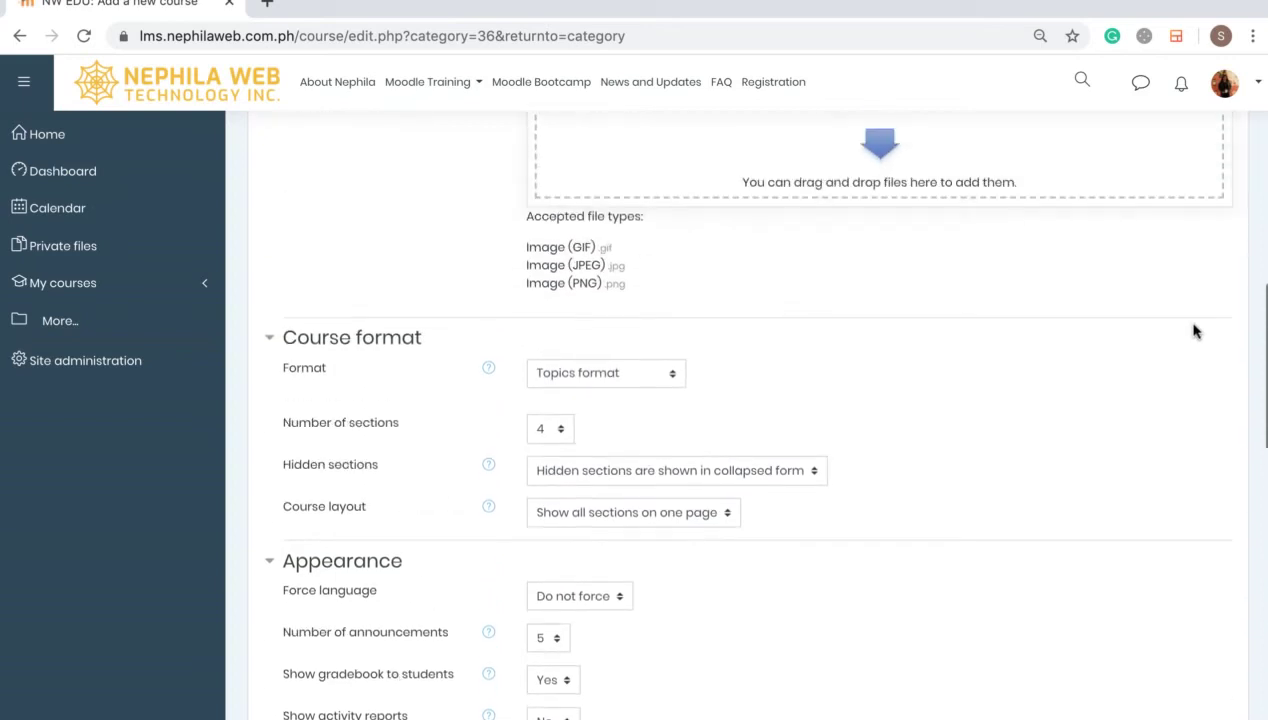
pyautogui.scroll(6, 1193, 330)
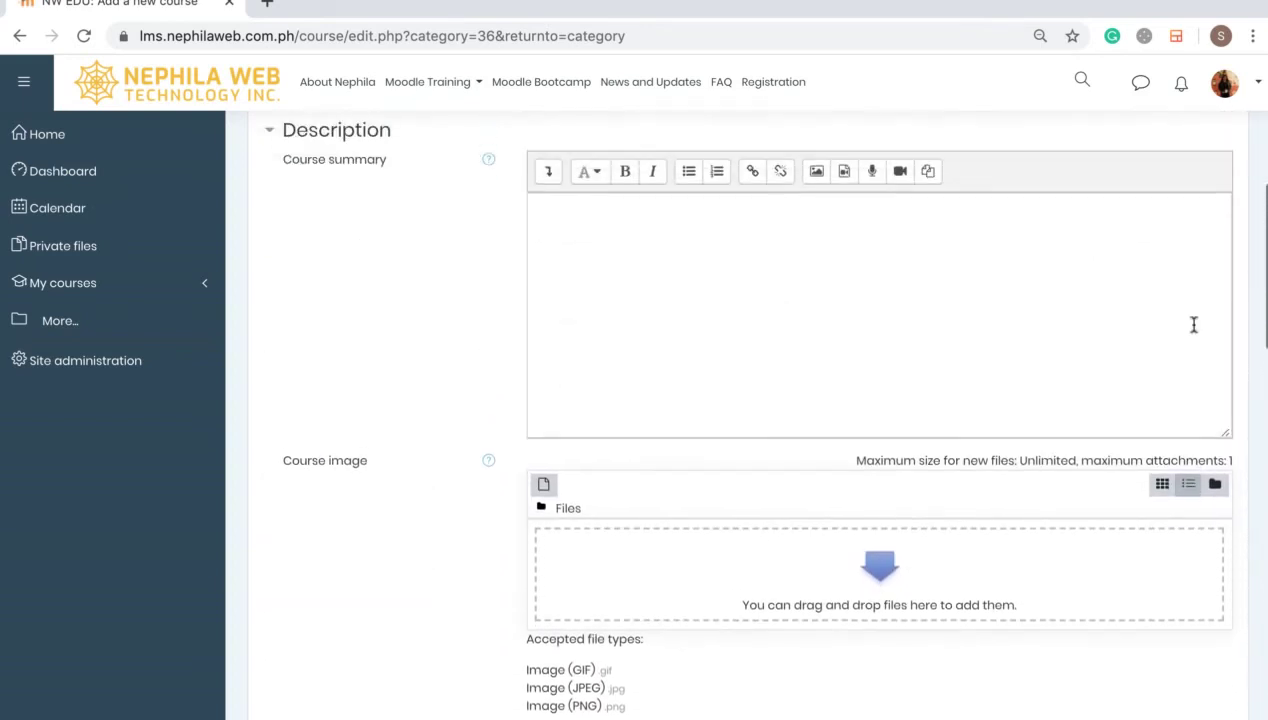
pyautogui.scroll(2, 1193, 328)
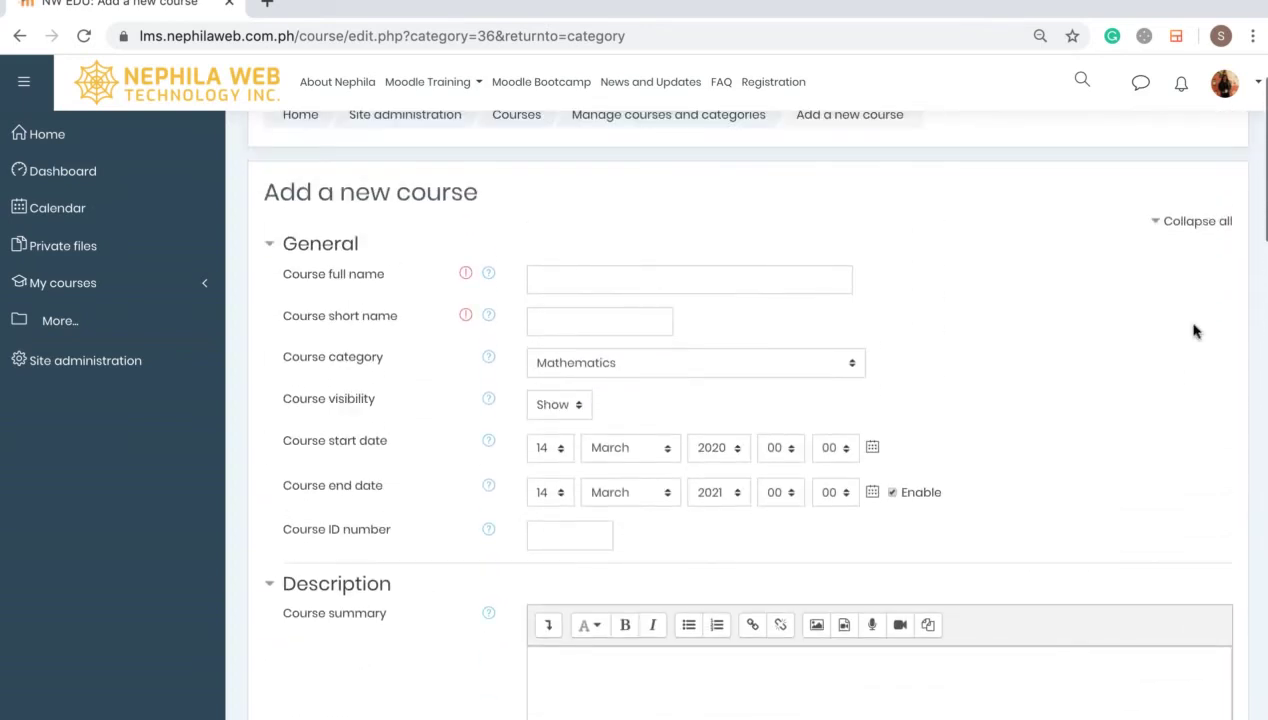
pyautogui.scroll(-3, 1193, 330)
pyautogui.scroll(-8, 1193, 330)
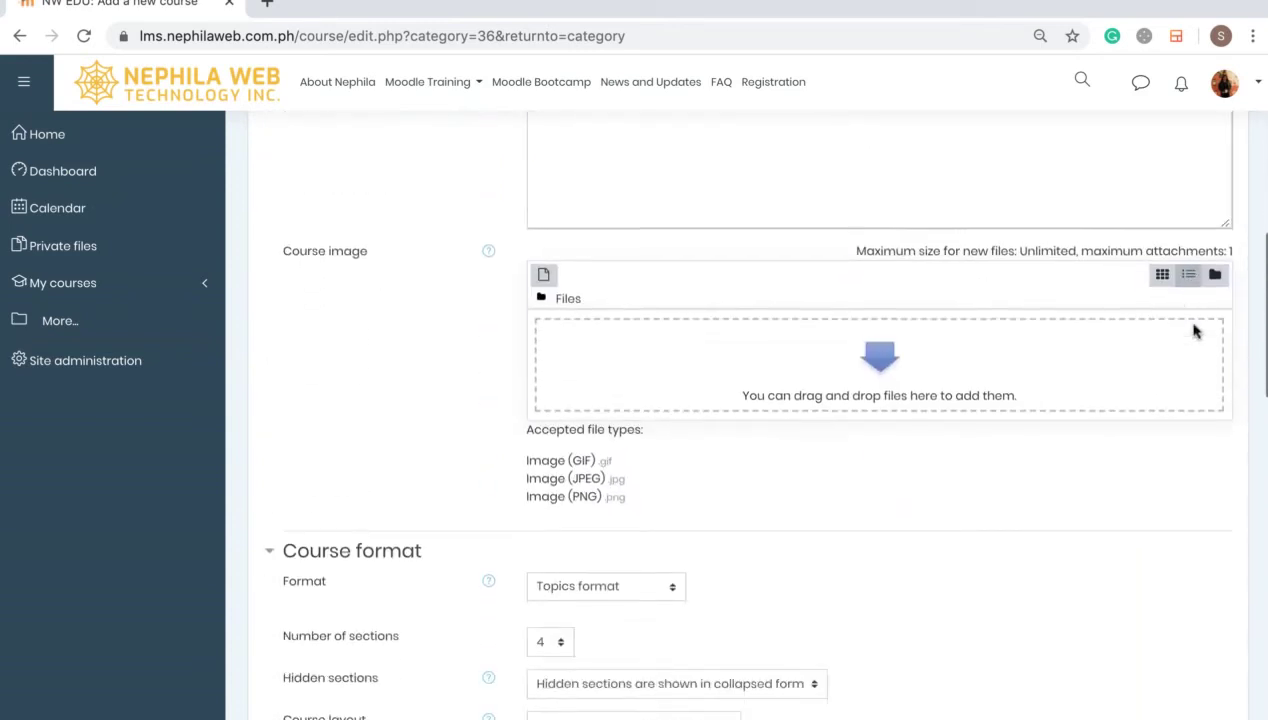
# Collapse and reopen the Course format section, then return to the top of the form.
pyautogui.click(349, 249)
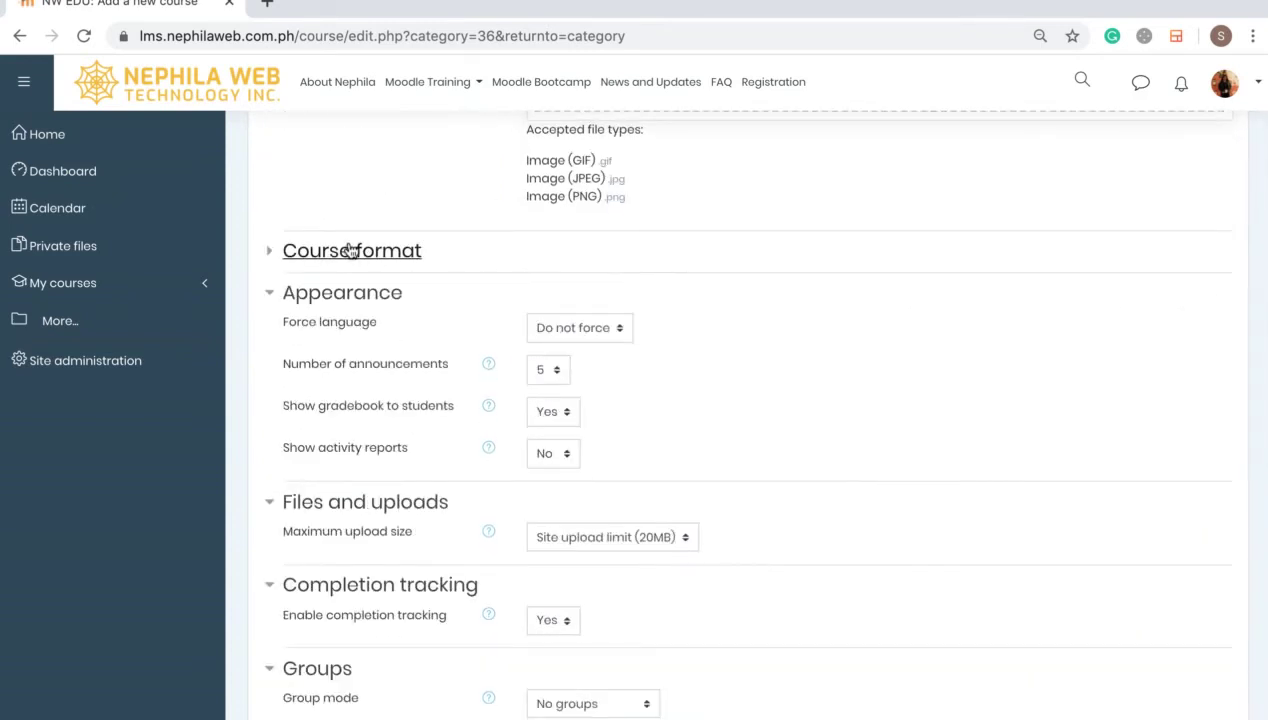
pyautogui.click(349, 249)
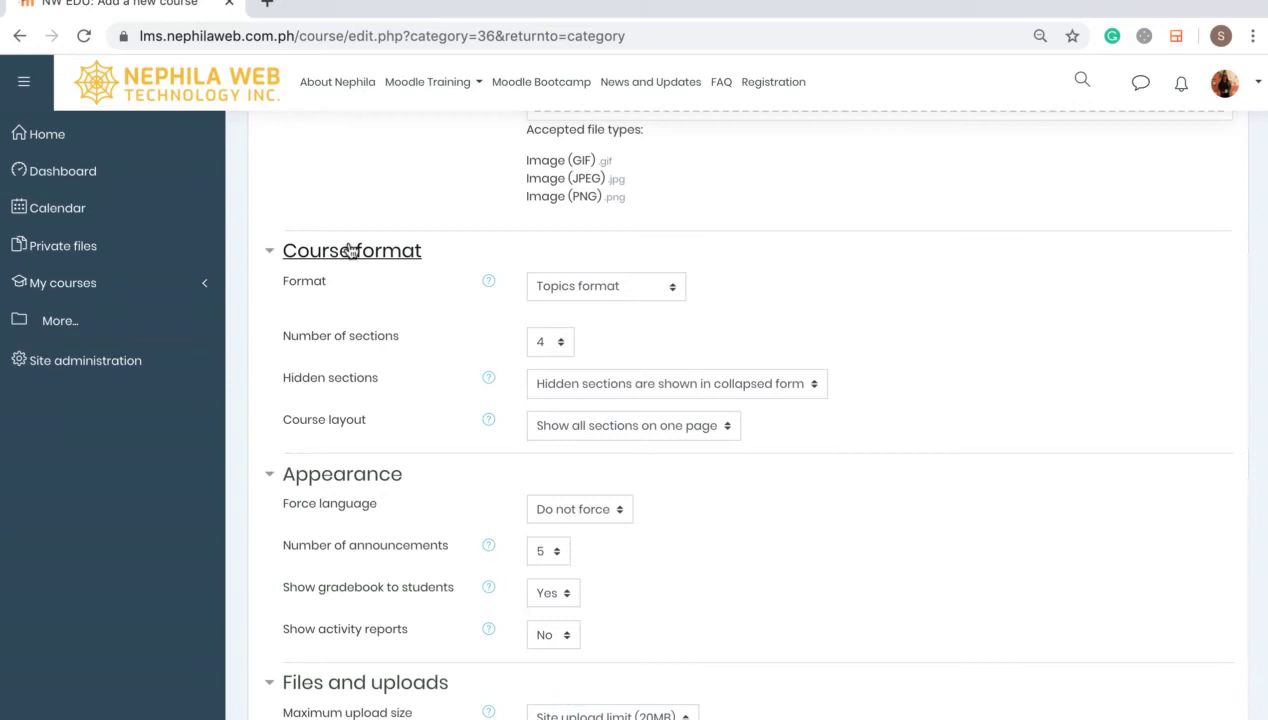
pyautogui.click(349, 249)
pyautogui.click(350, 251)
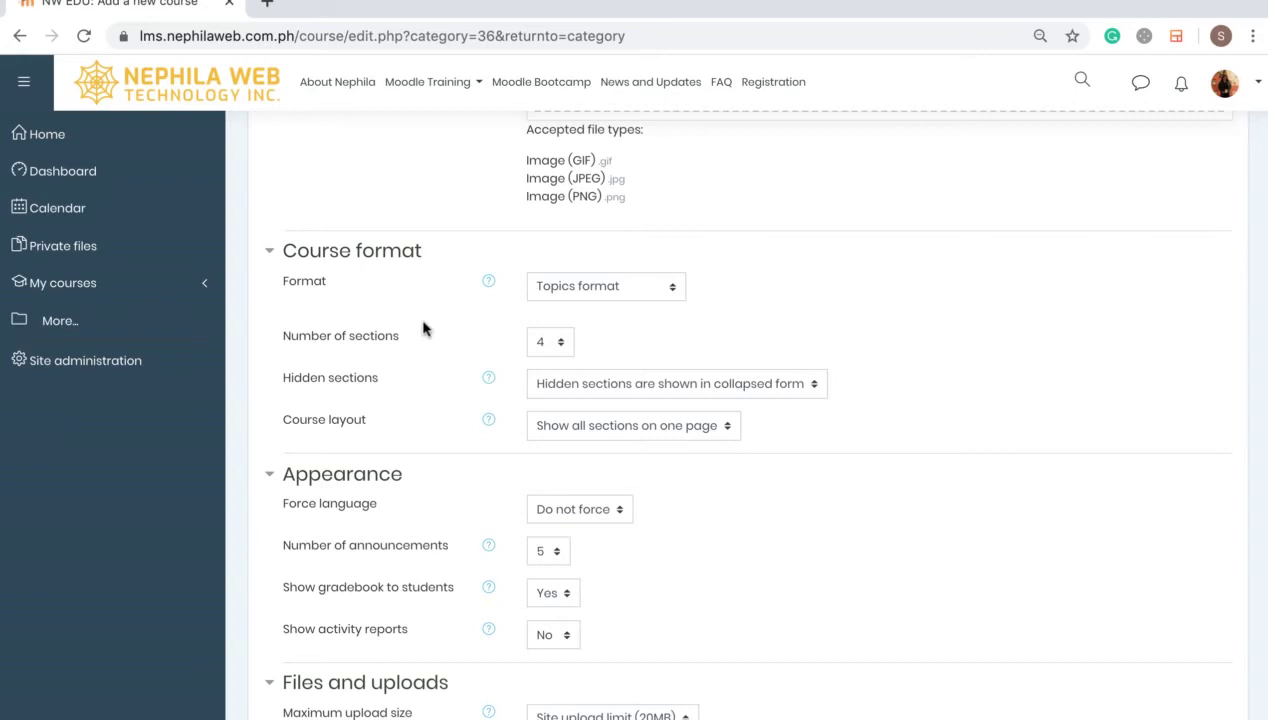
pyautogui.scroll(2, 422, 328)
pyautogui.scroll(5, 422, 328)
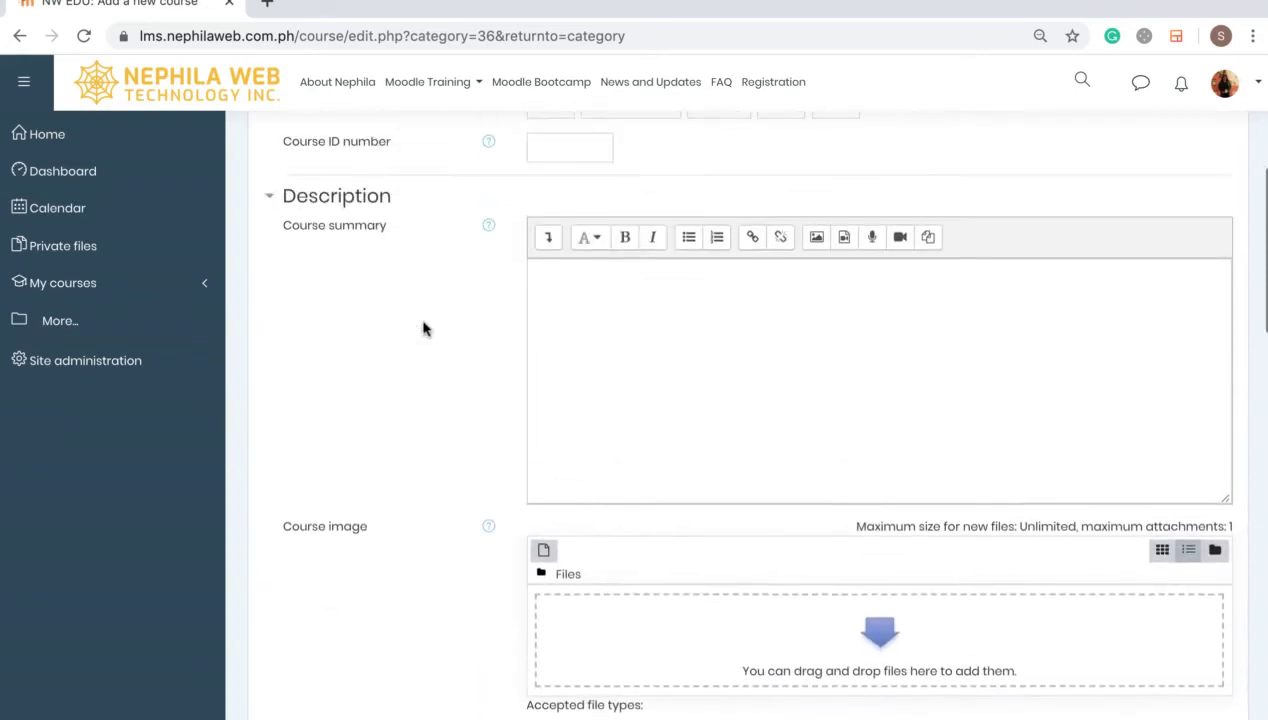
pyautogui.scroll(3, 422, 328)
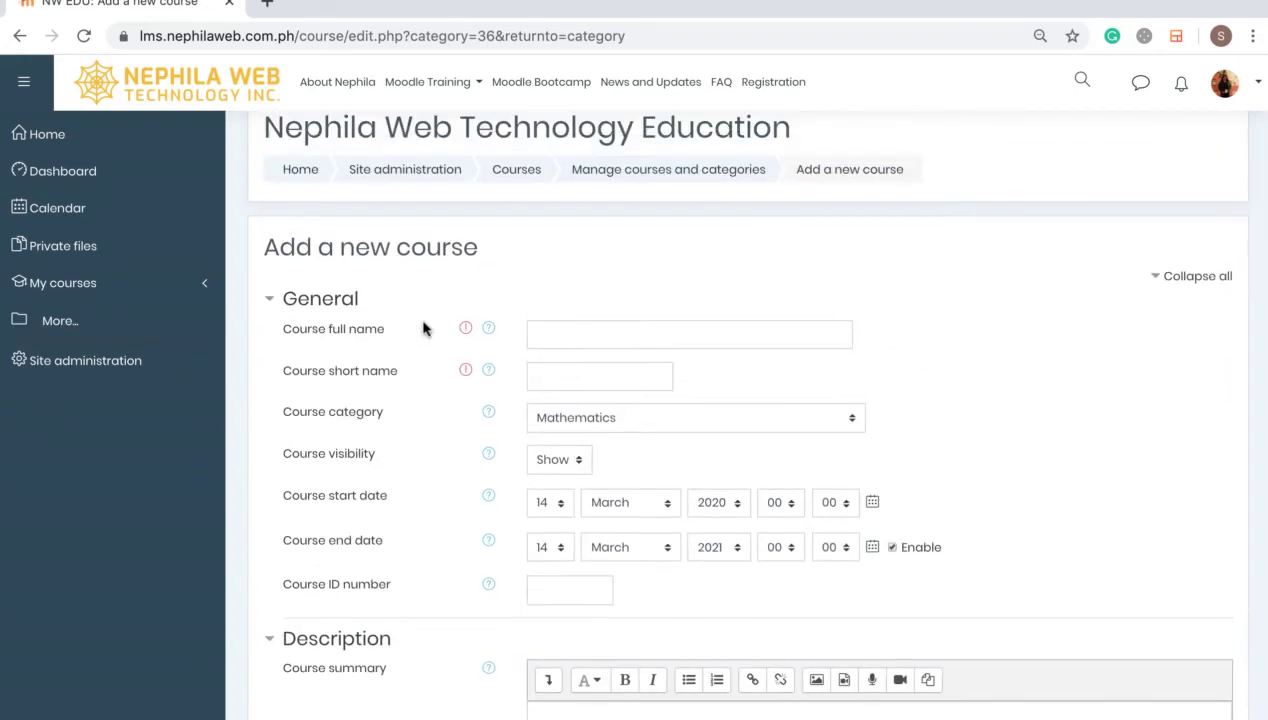
# Enter the full name 'Differential Equations' and the short name 'DE101'.
pyautogui.click(550, 341)
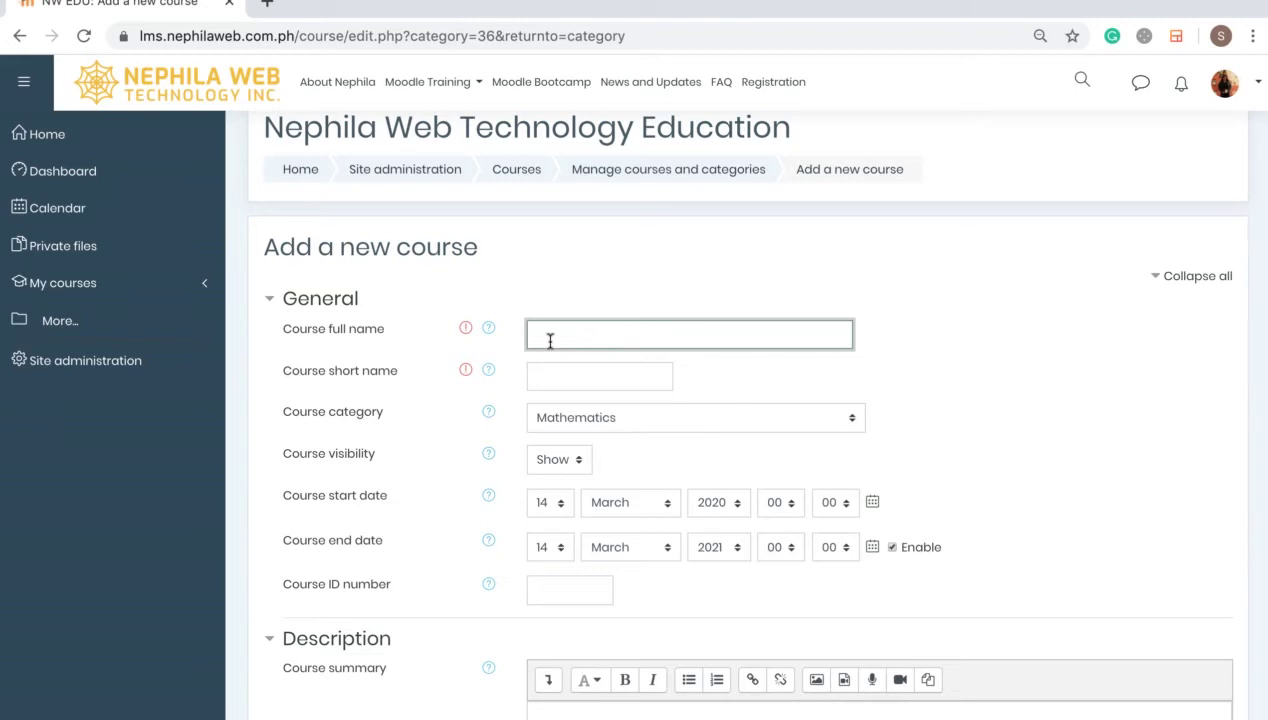
pyautogui.write('Differential Equations')
pyautogui.click(547, 385)
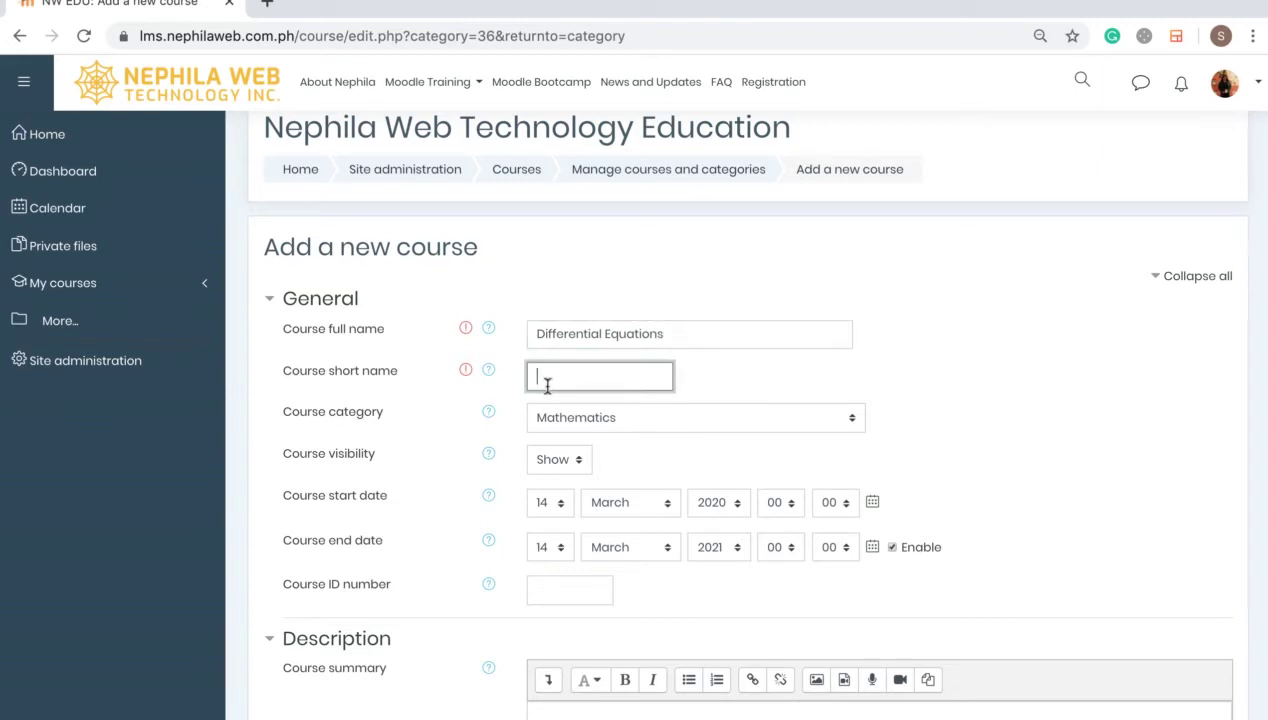
pyautogui.write('Diffe')
pyautogui.press('BackSpace')
pyautogui.write('E101')
pyautogui.click(709, 468)
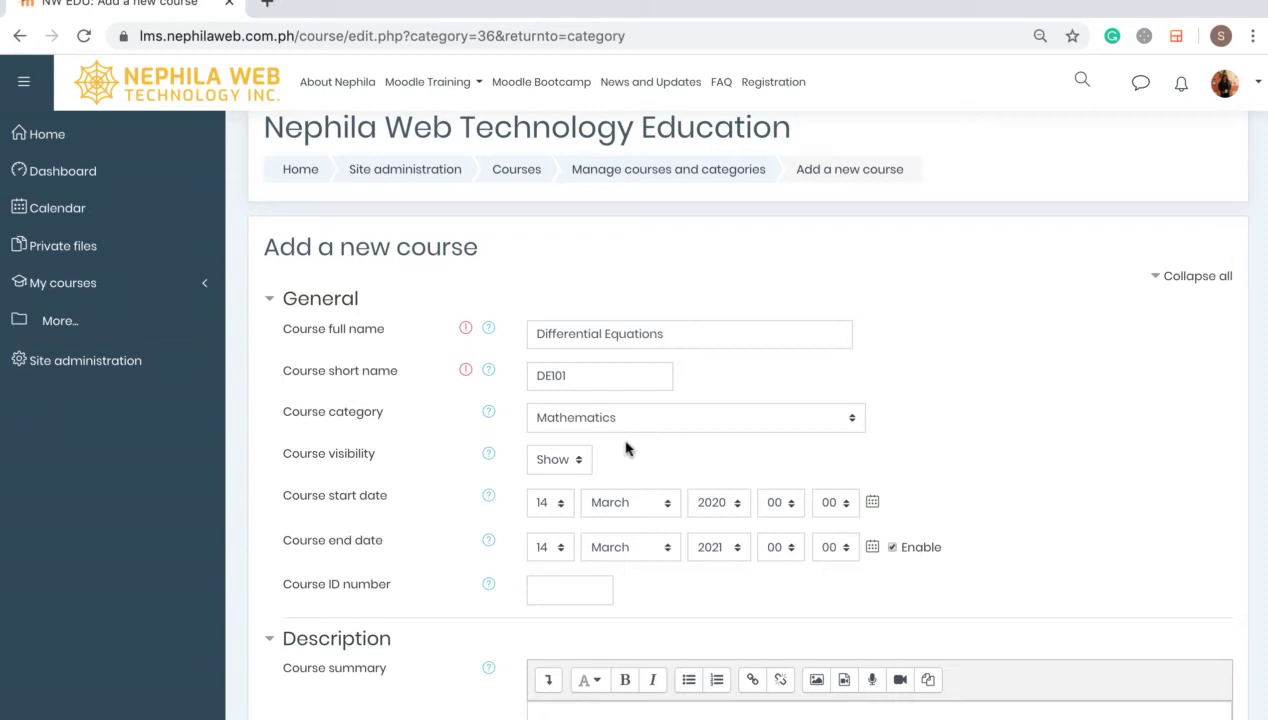
# Switch Course visibility to Hide and then back to Show.
pyautogui.click(566, 461)
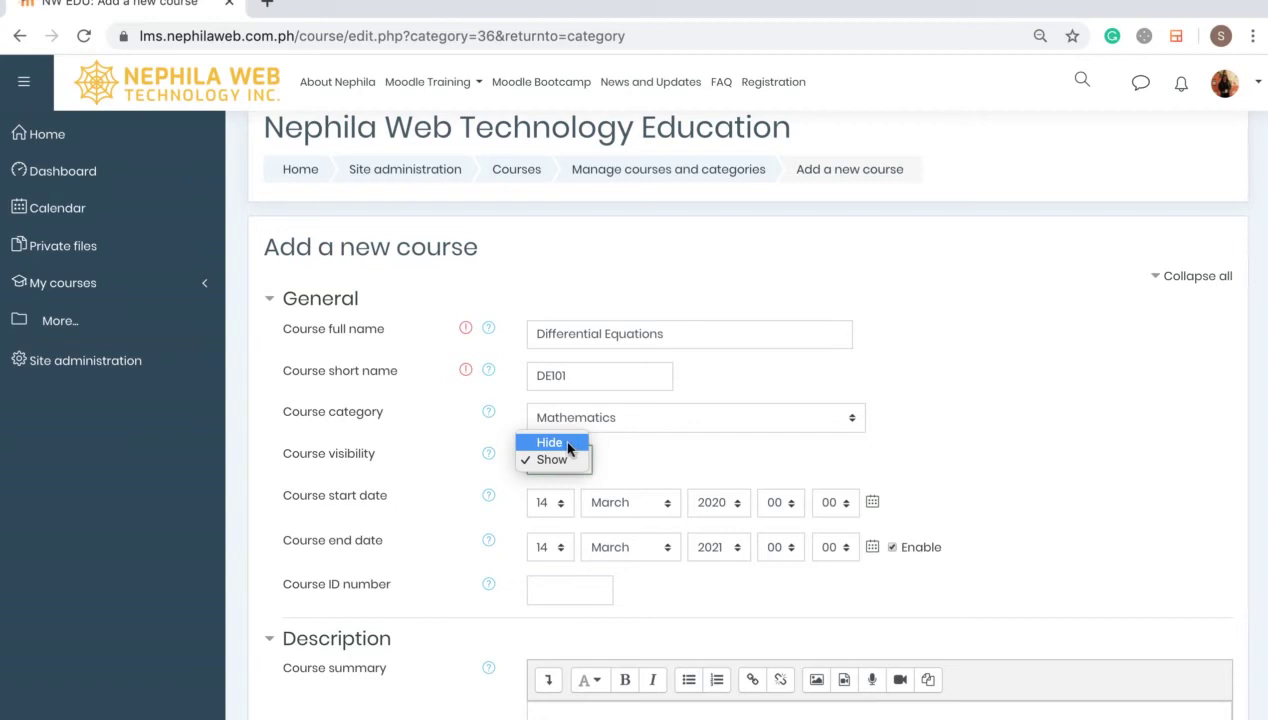
pyautogui.click(568, 460)
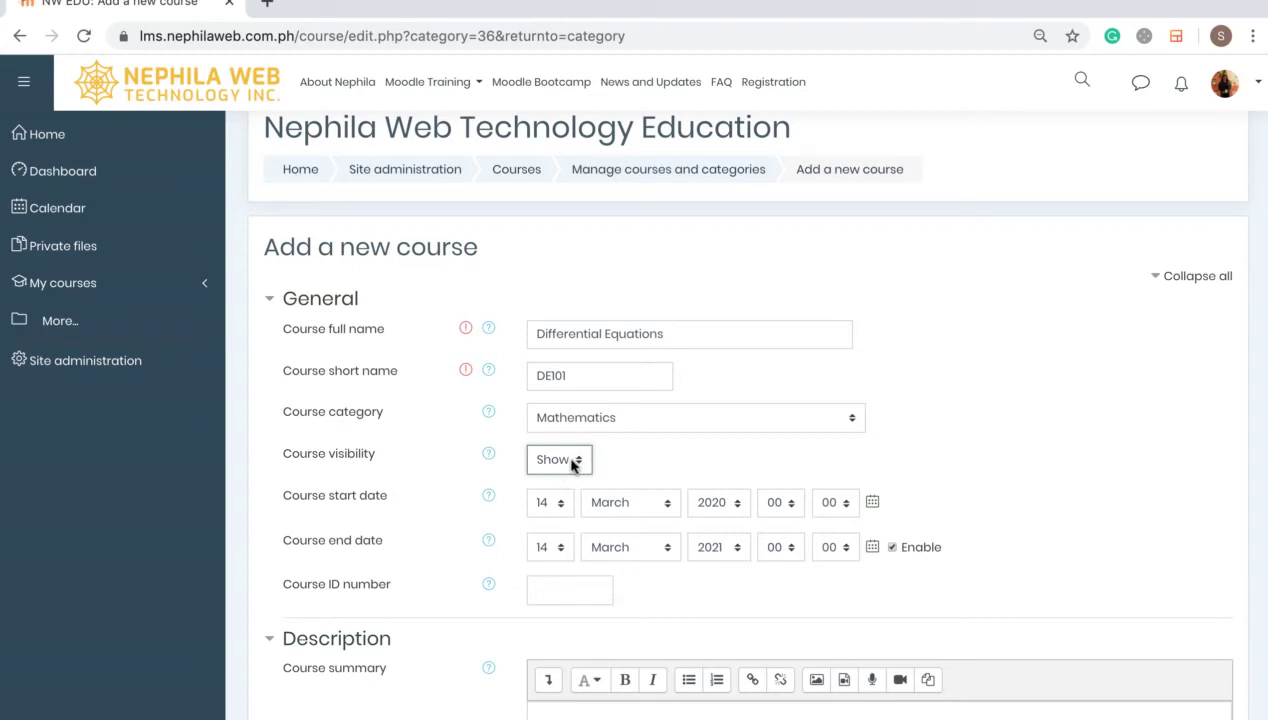
pyautogui.scroll(-1, 628, 453)
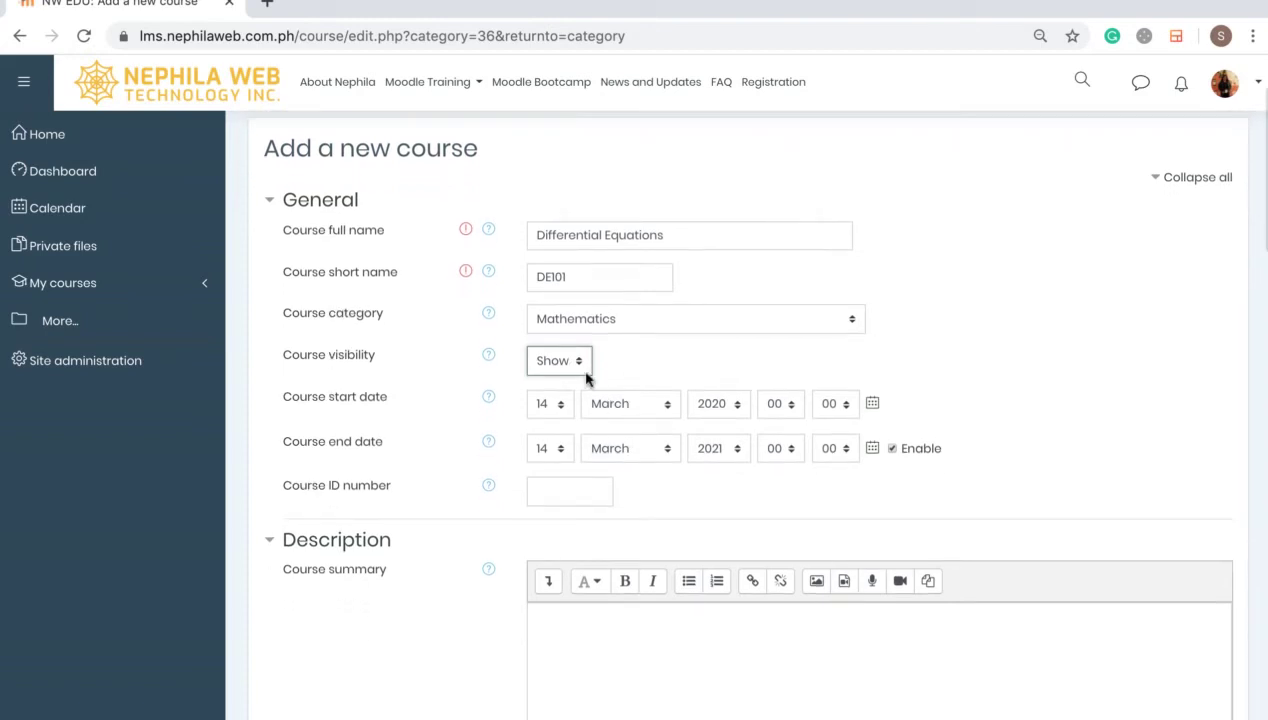
pyautogui.click(566, 362)
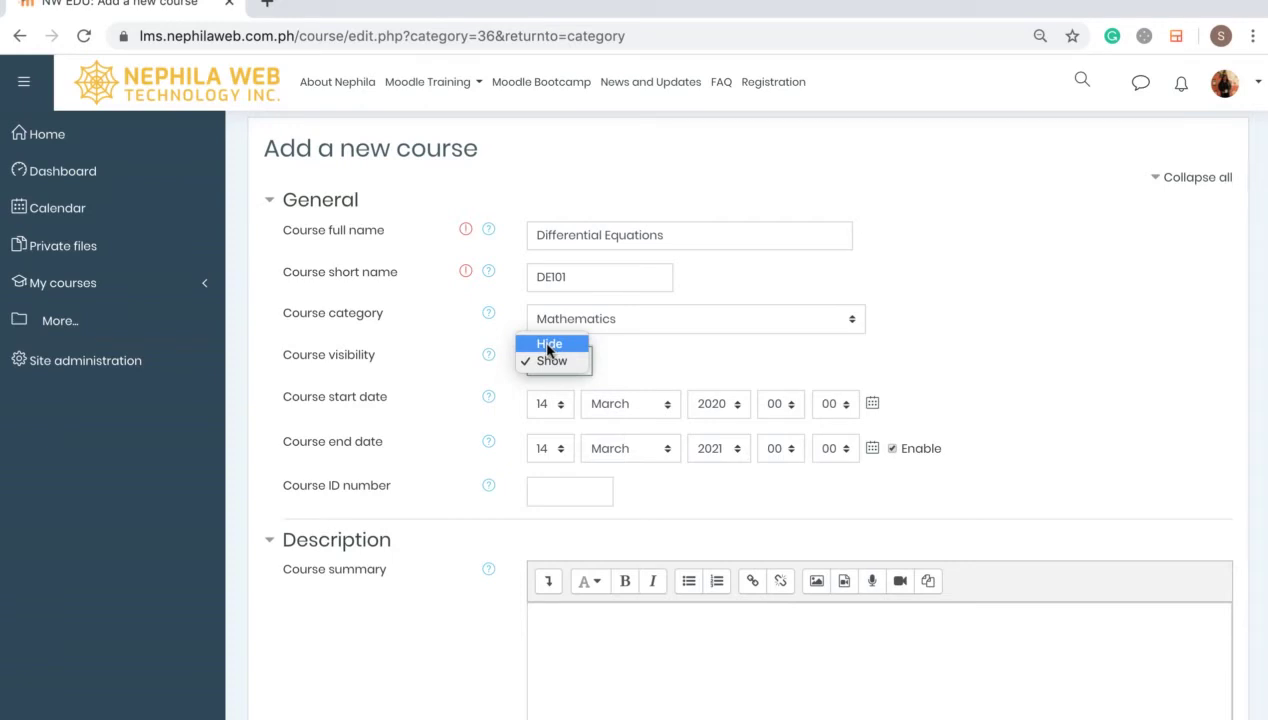
pyautogui.click(628, 360)
pyautogui.click(578, 360)
pyautogui.click(568, 346)
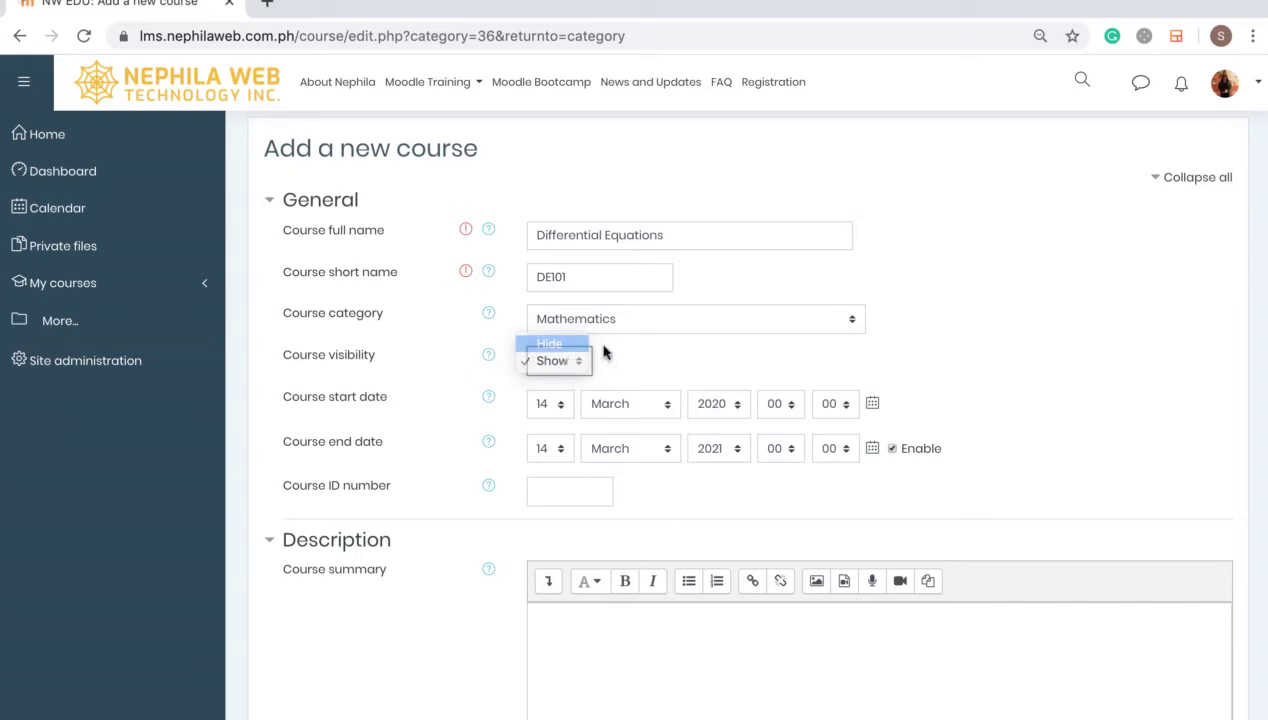
pyautogui.click(561, 366)
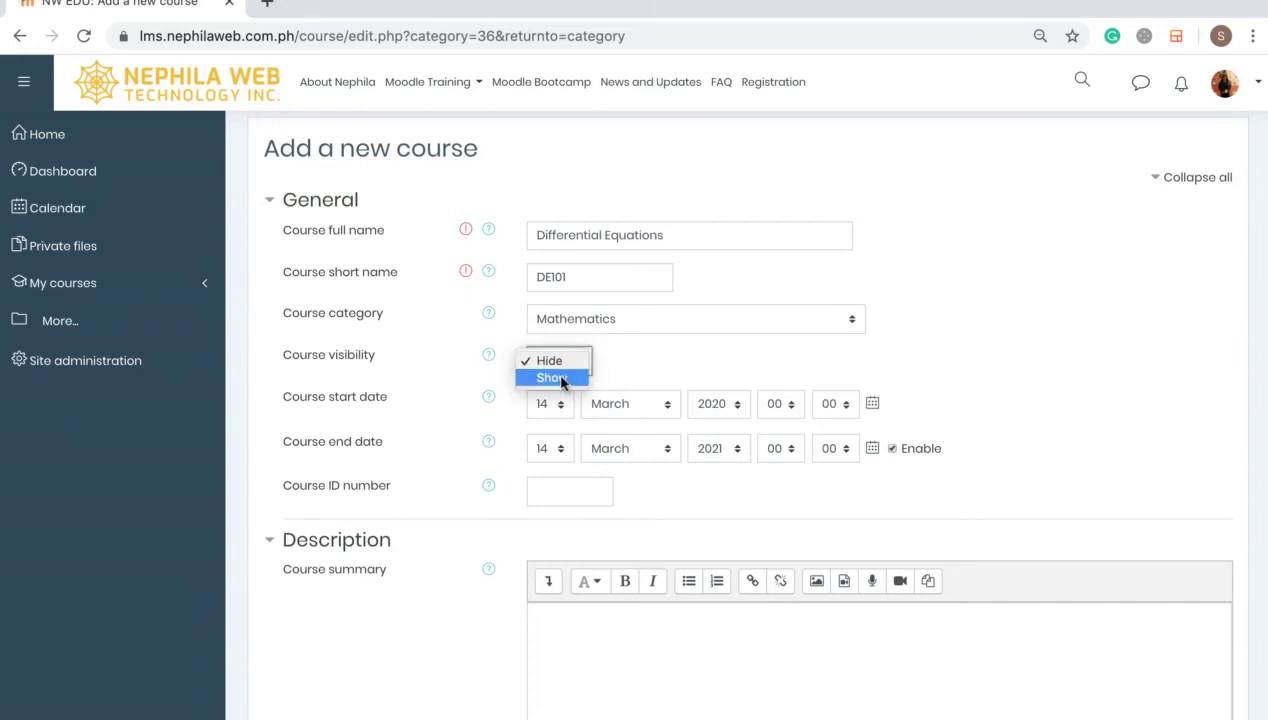
pyautogui.click(561, 381)
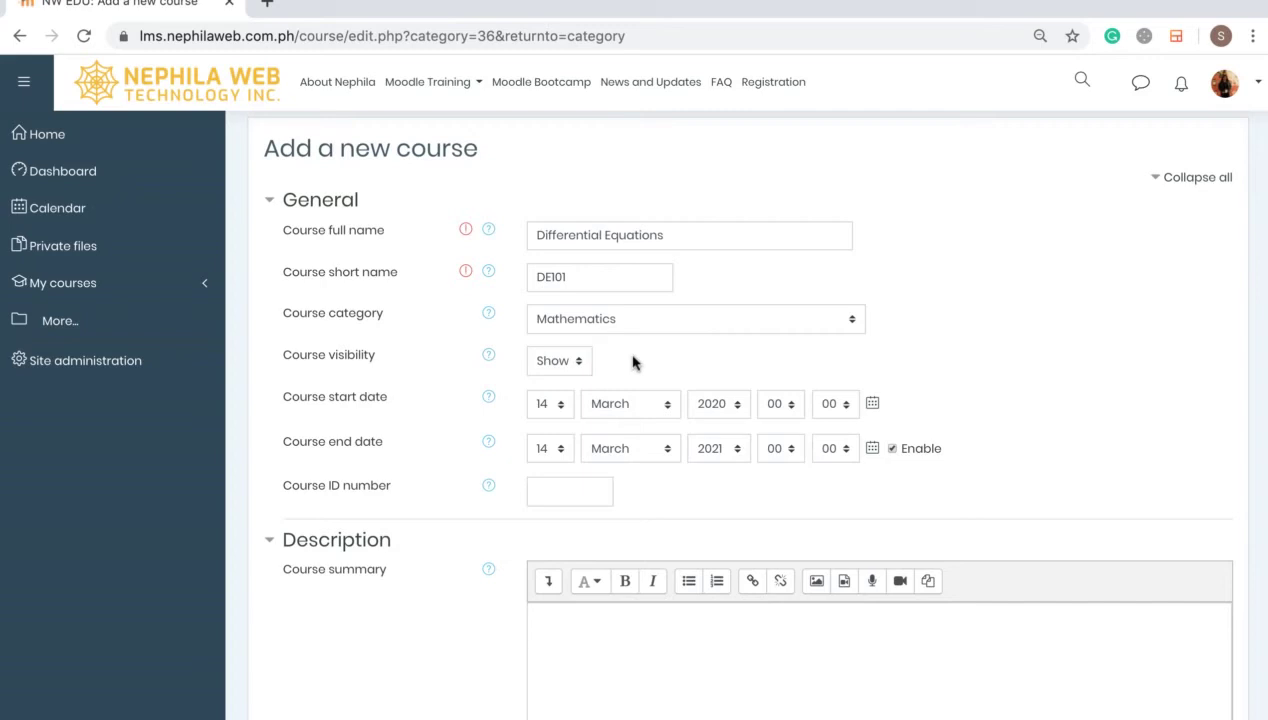
pyautogui.scroll(-3, 632, 362)
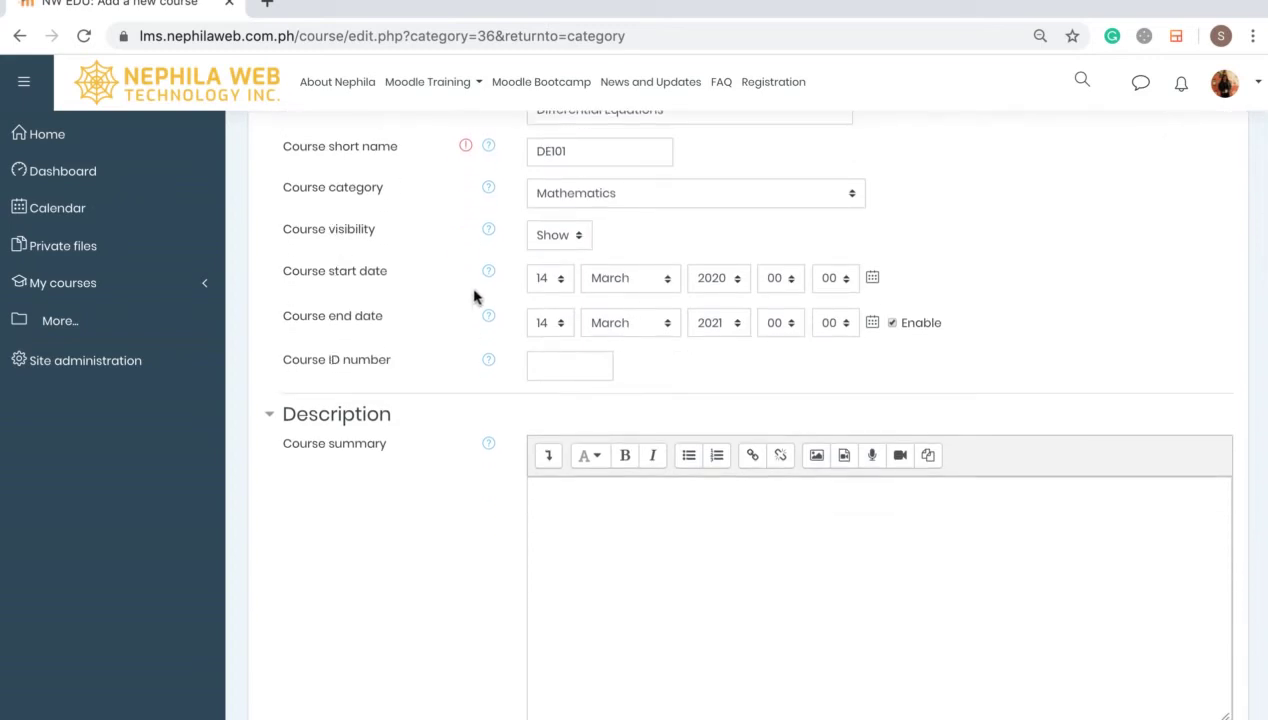
# Keep the start date at 14 March 2020 and disable the course end date.
pyautogui.click(557, 290)
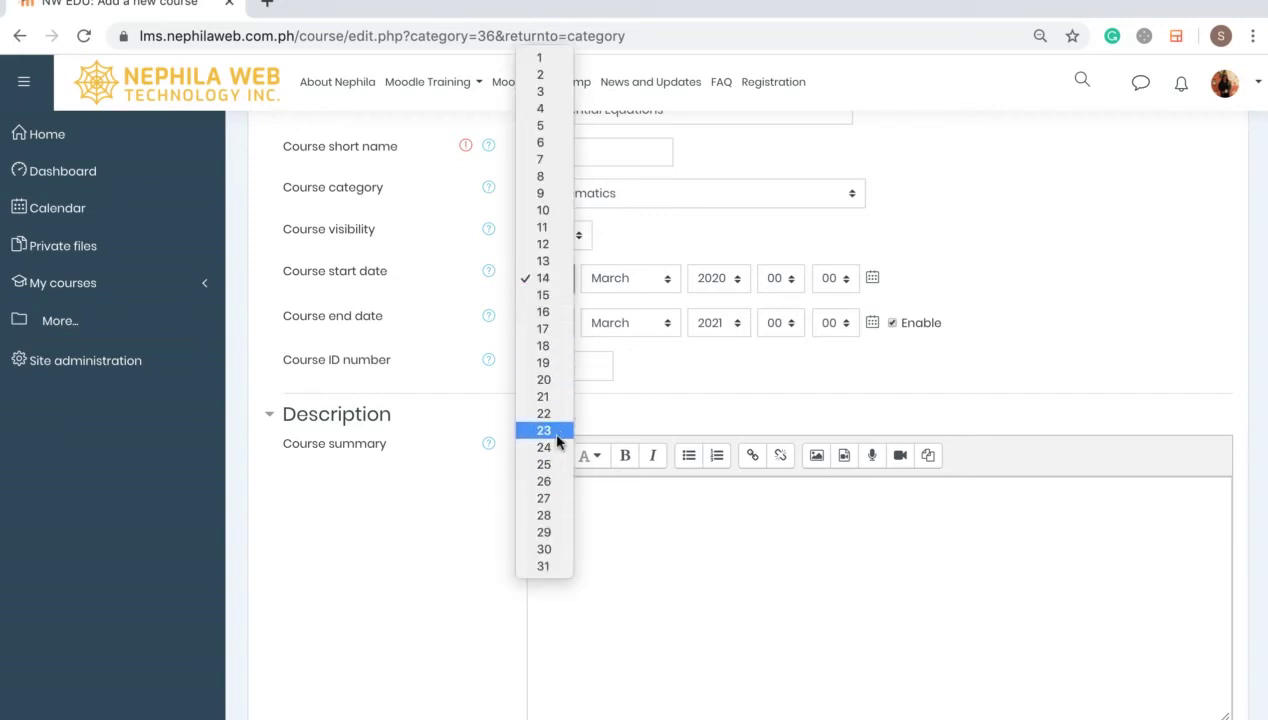
pyautogui.click(643, 381)
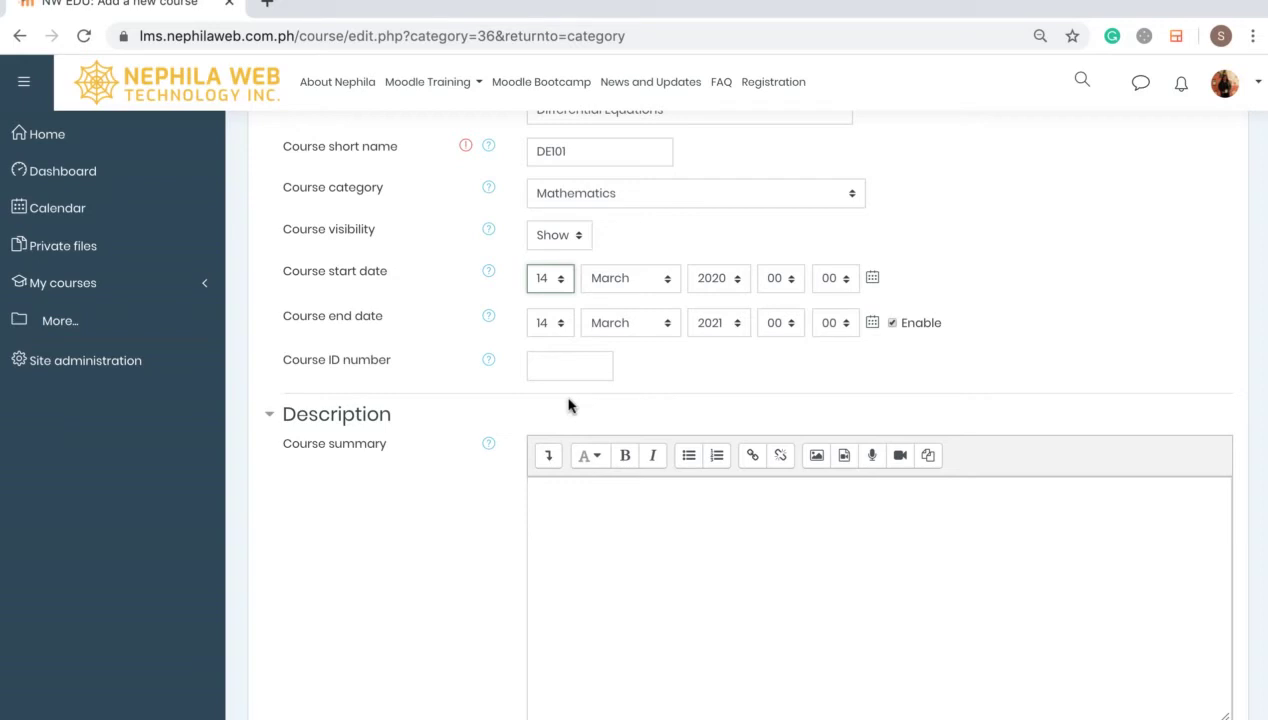
pyautogui.click(545, 284)
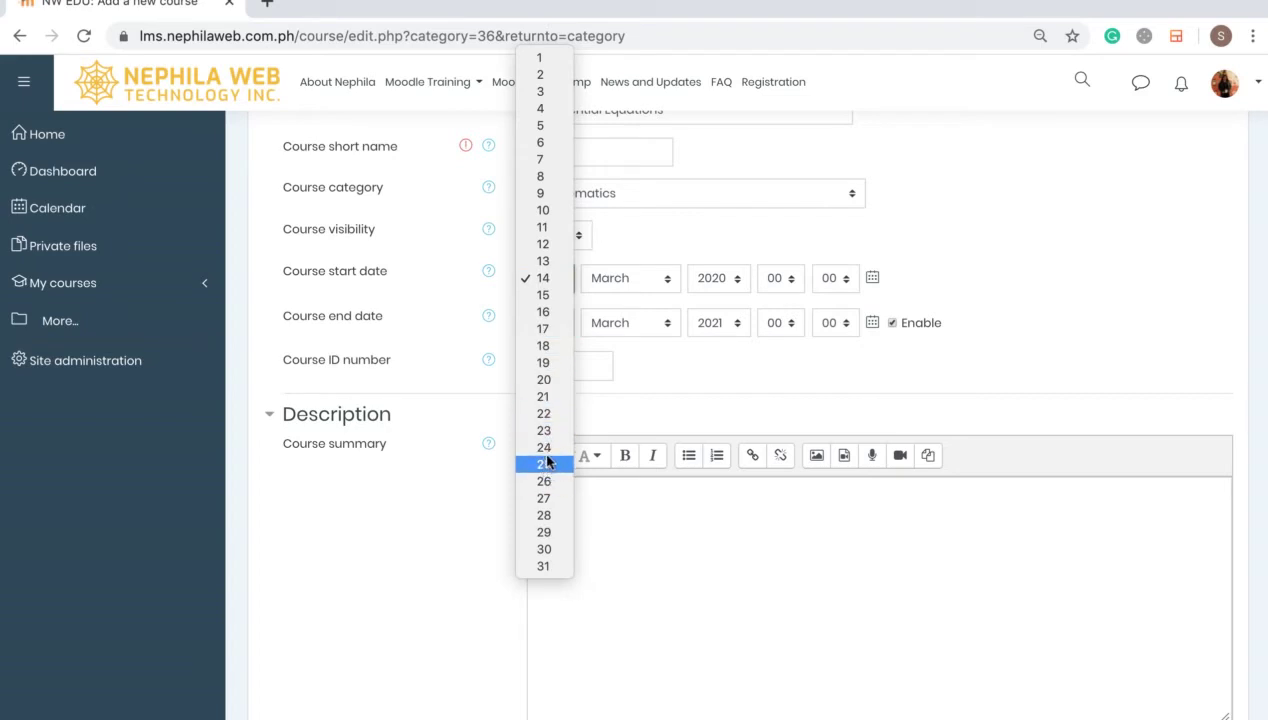
pyautogui.click(657, 379)
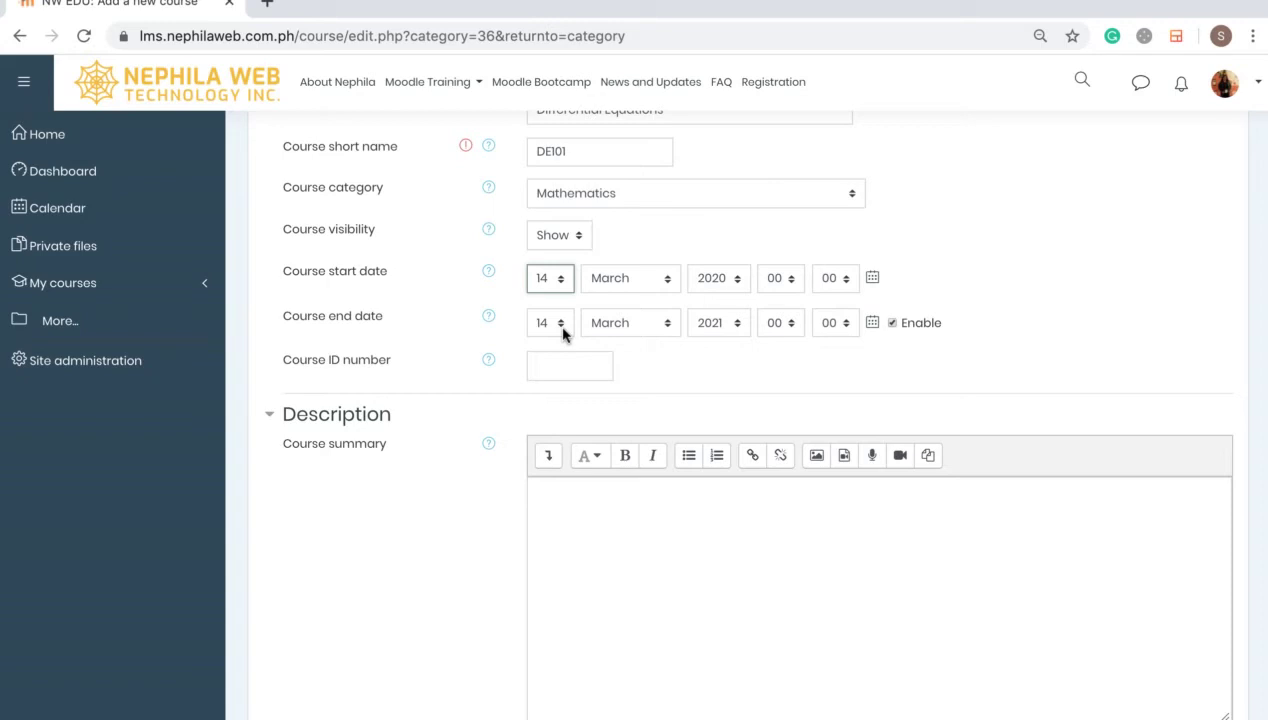
pyautogui.click(892, 323)
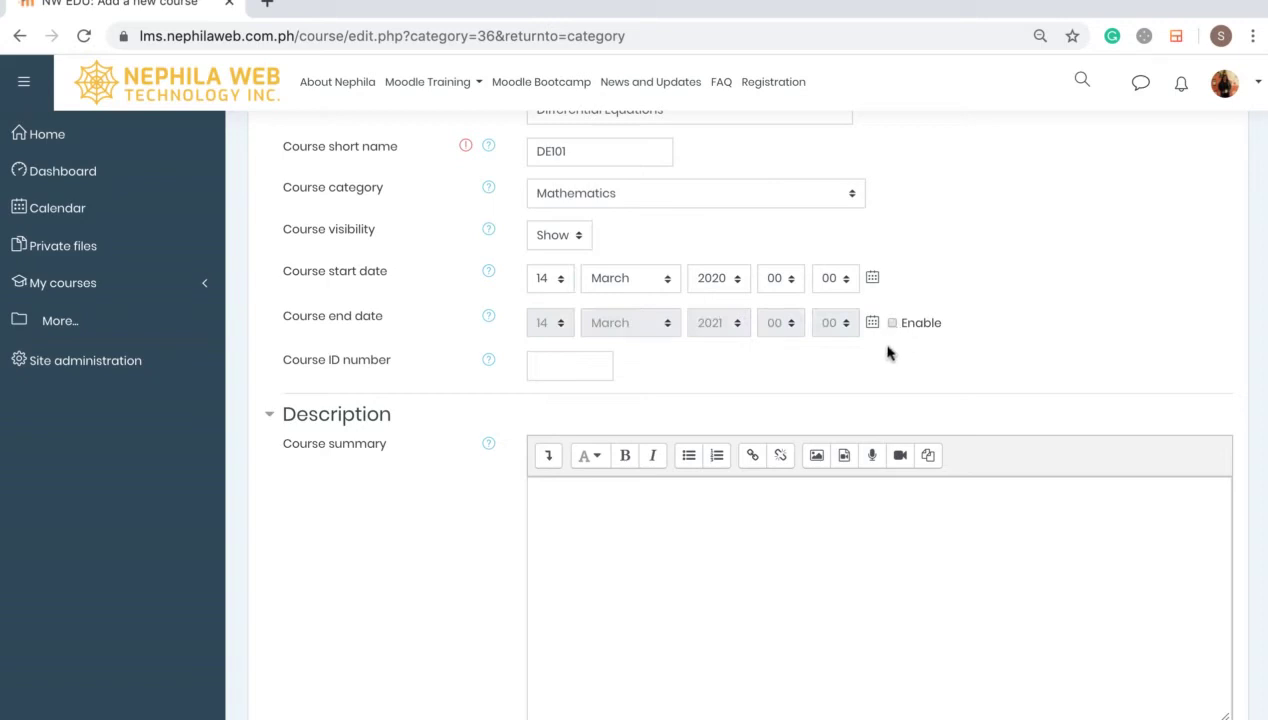
pyautogui.scroll(-3, 887, 352)
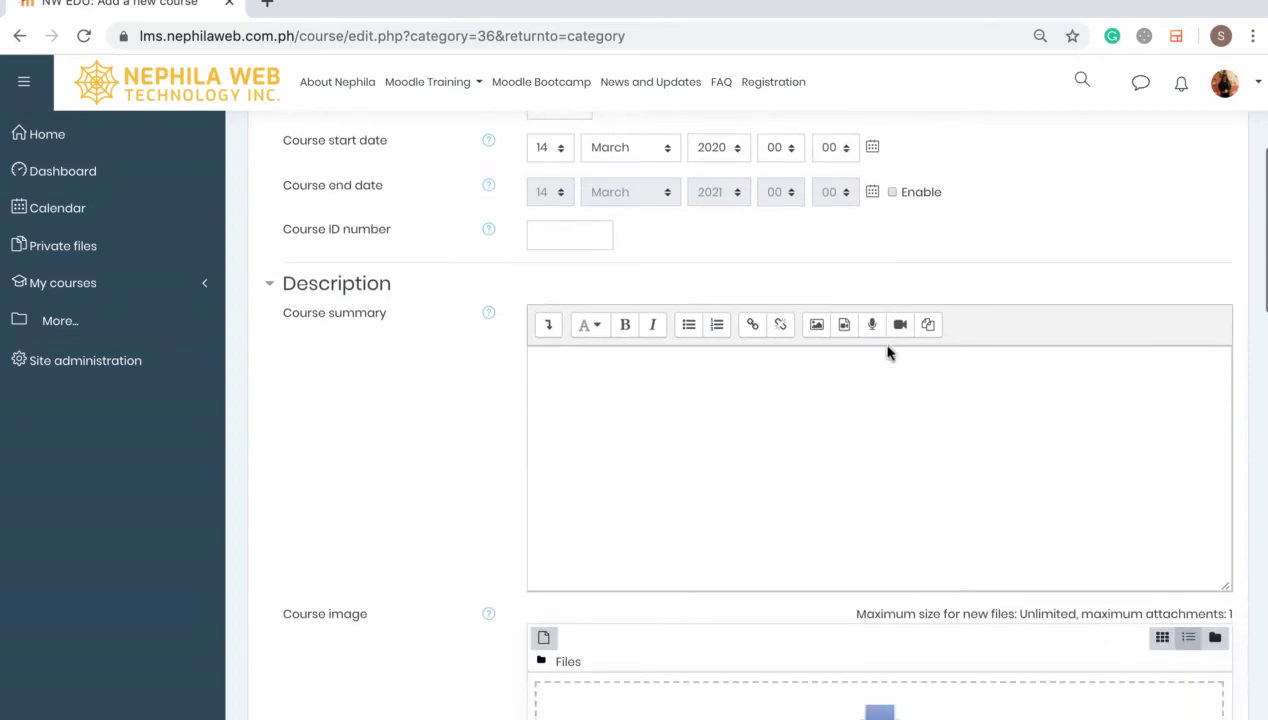
pyautogui.click(583, 203)
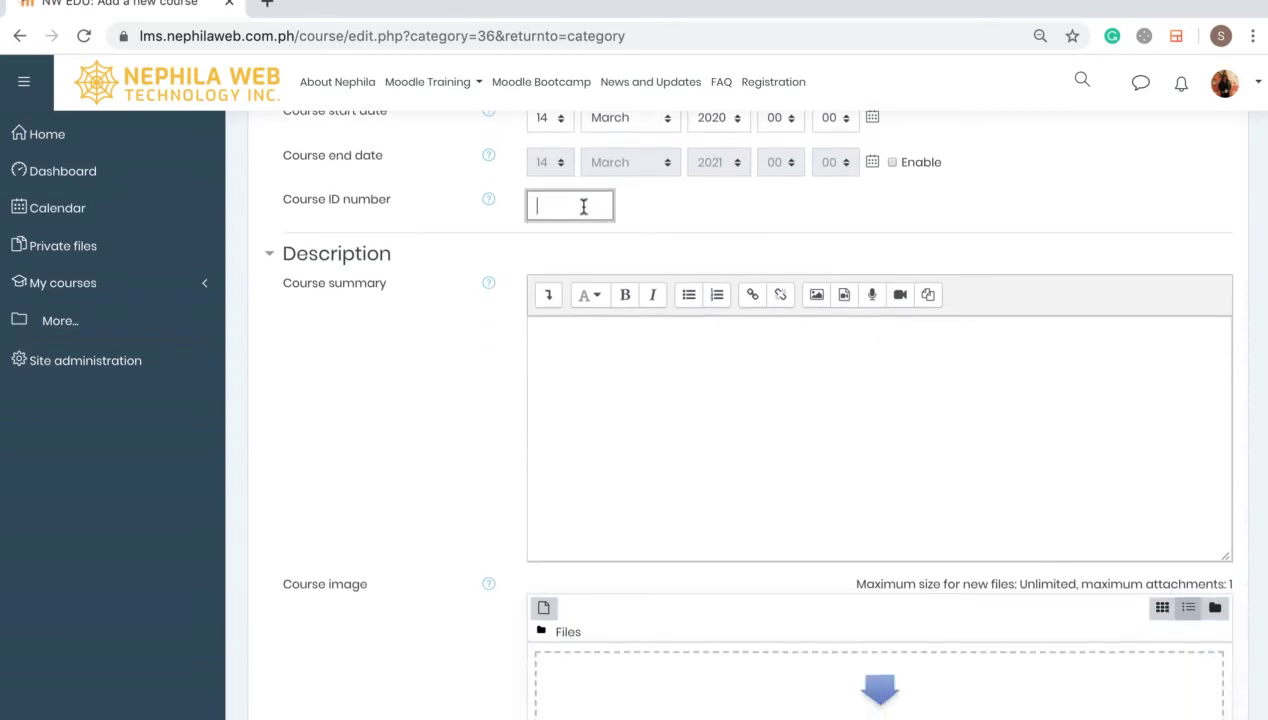
pyautogui.scroll(2, 598, 210)
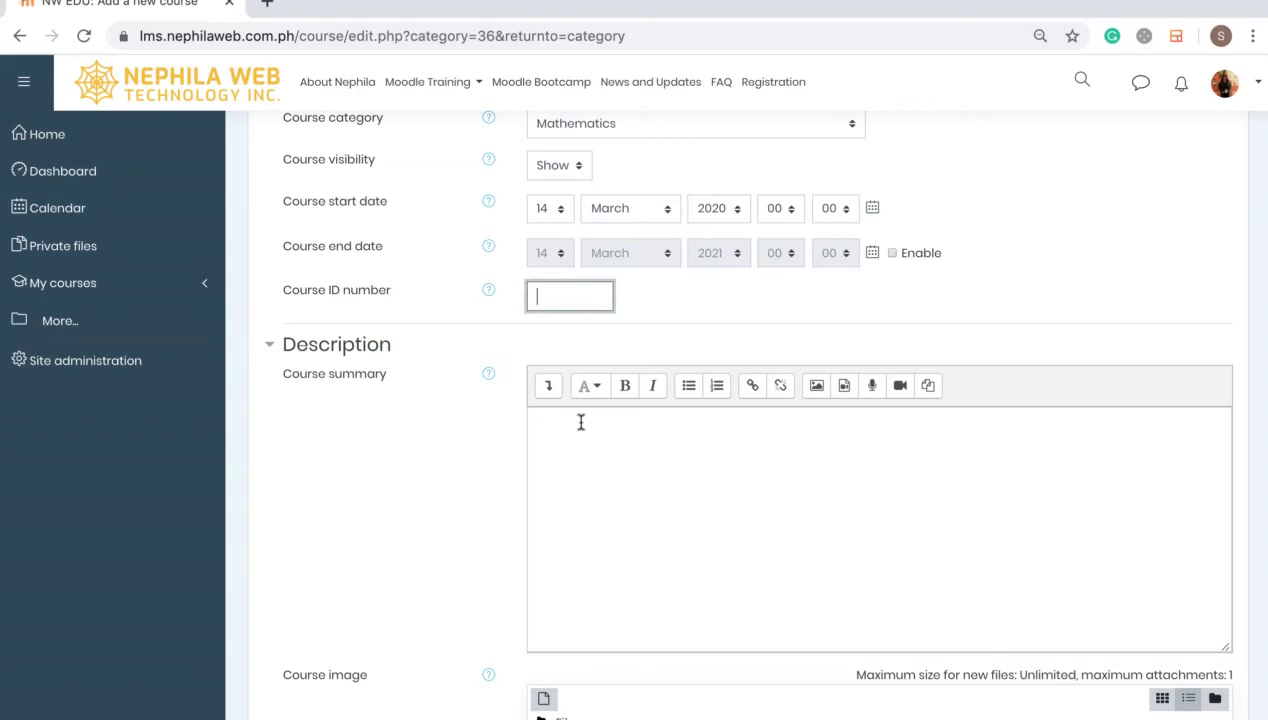
pyautogui.scroll(-1, 591, 404)
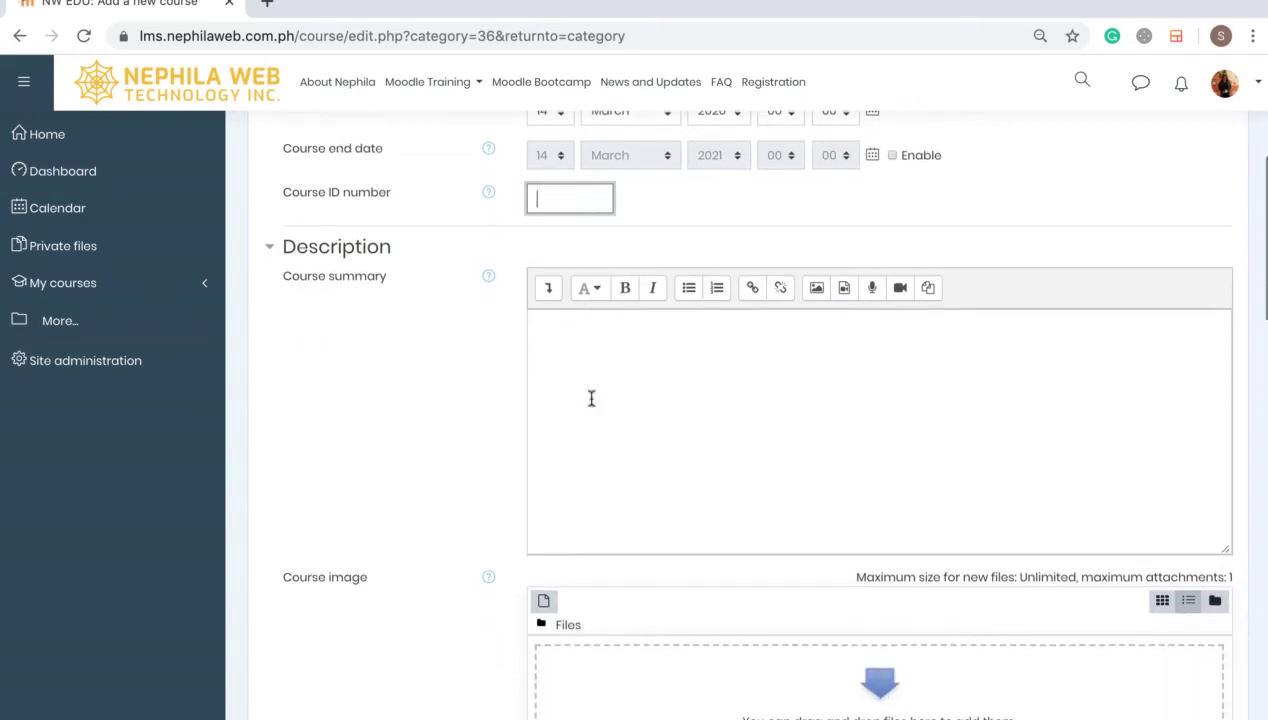
pyautogui.scroll(-1, 592, 397)
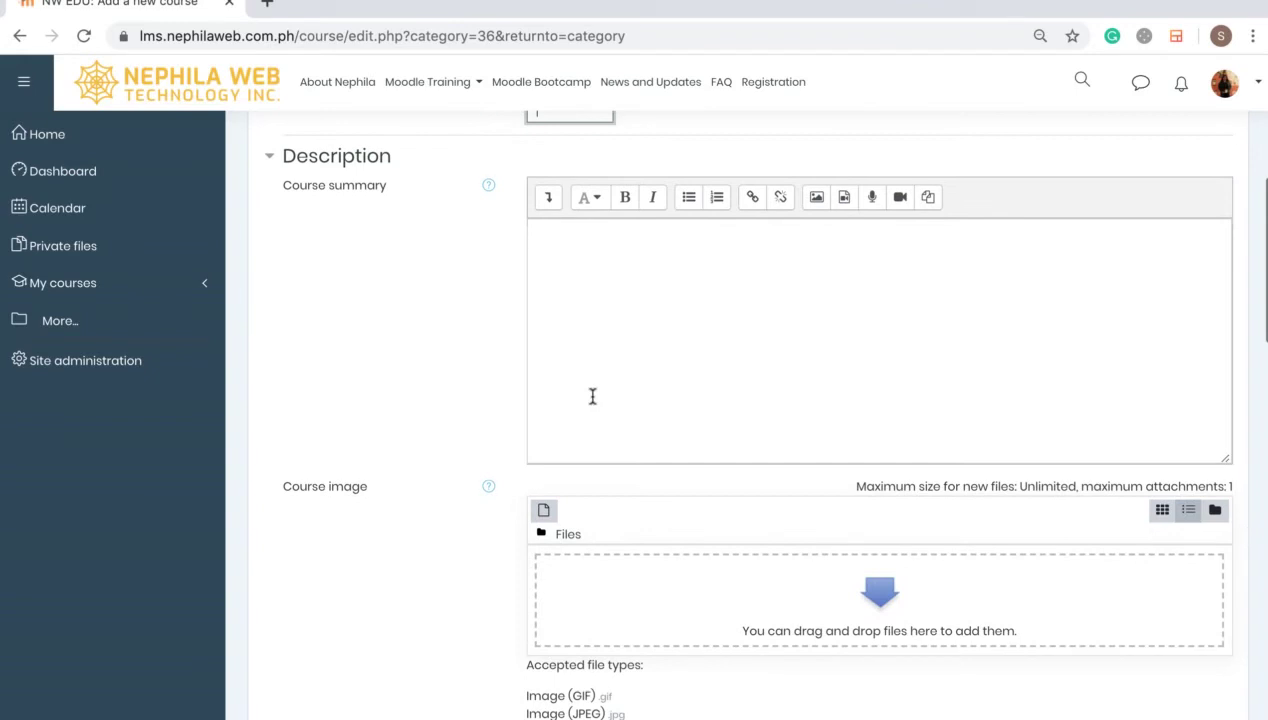
pyautogui.scroll(1, 592, 397)
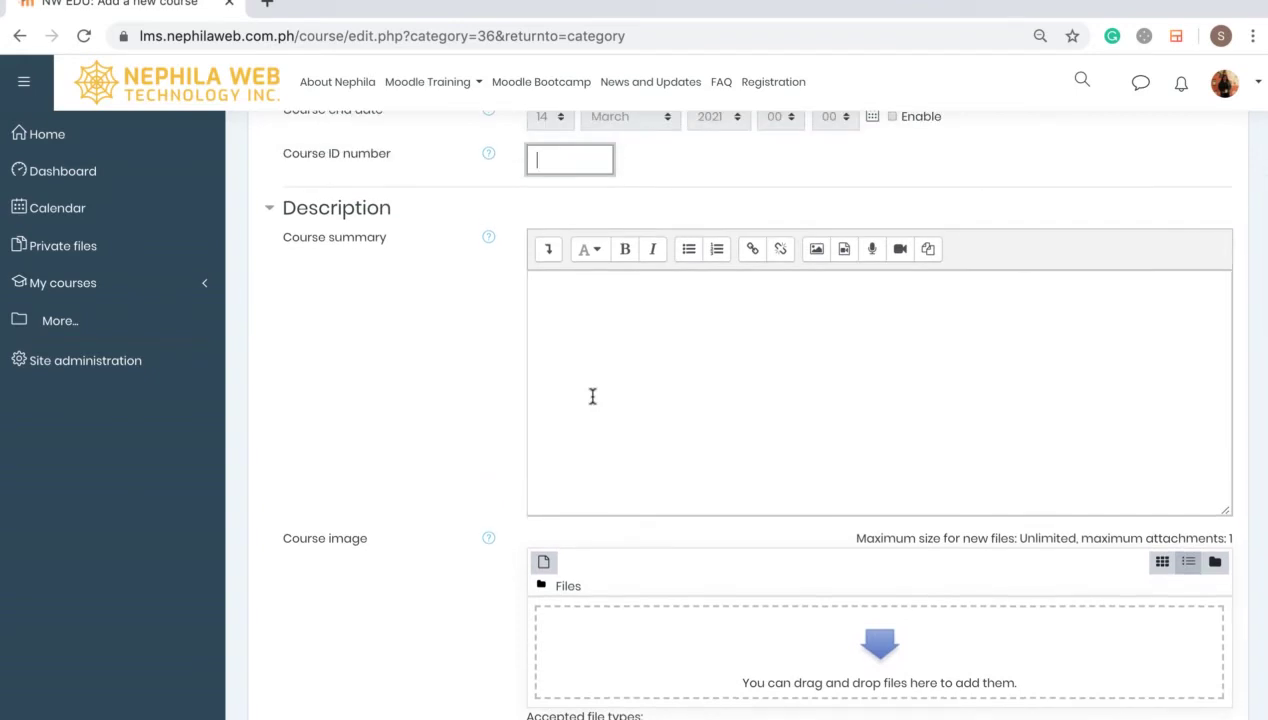
pyautogui.click(587, 379)
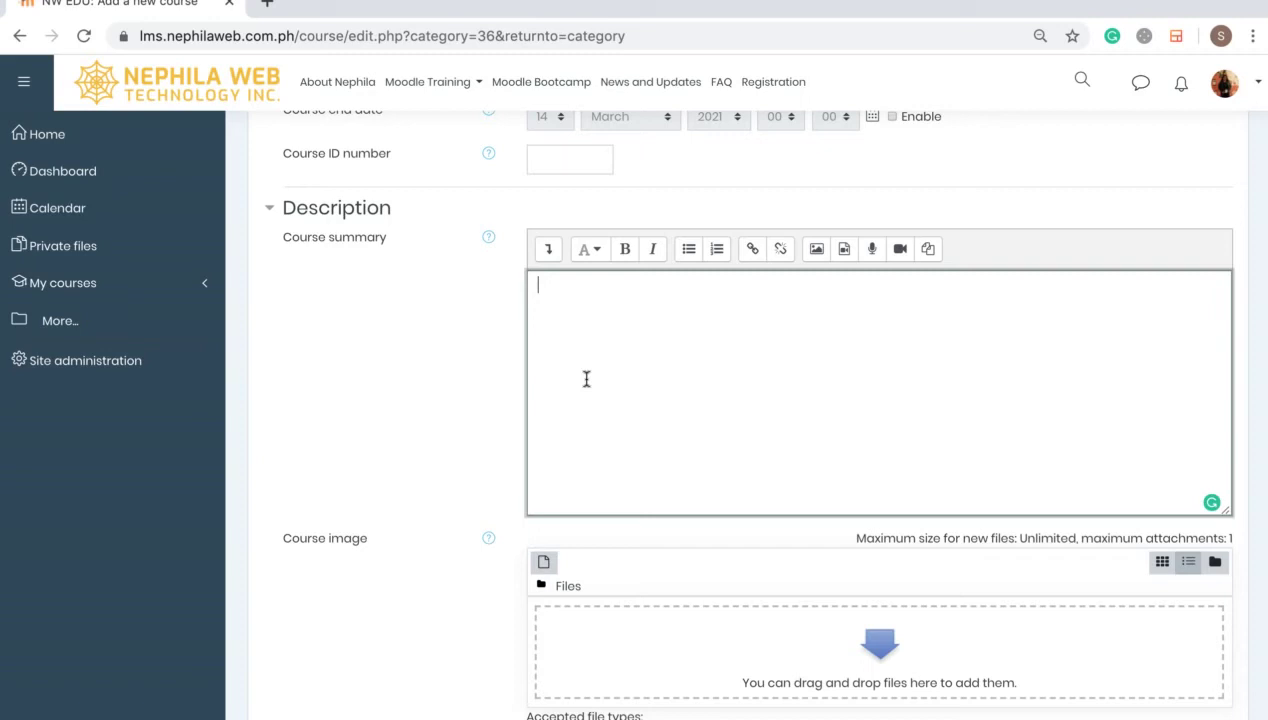
pyautogui.scroll(-3, 586, 379)
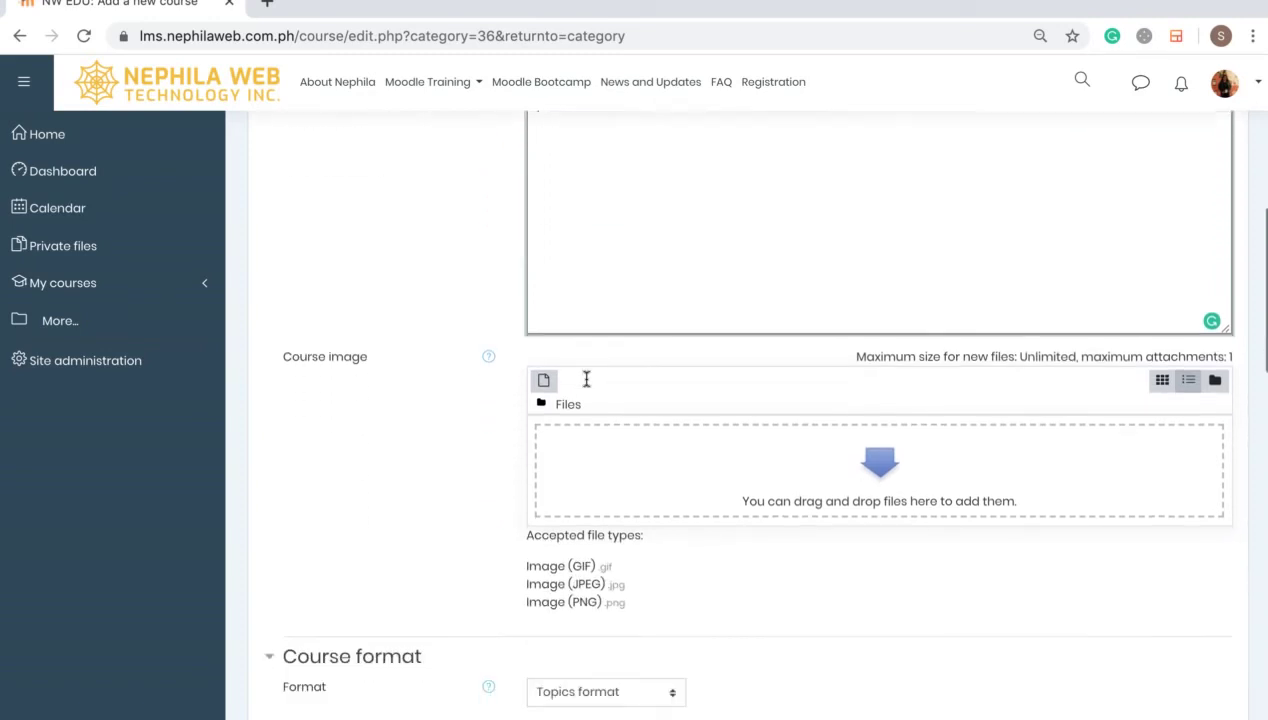
pyautogui.scroll(-1, 586, 385)
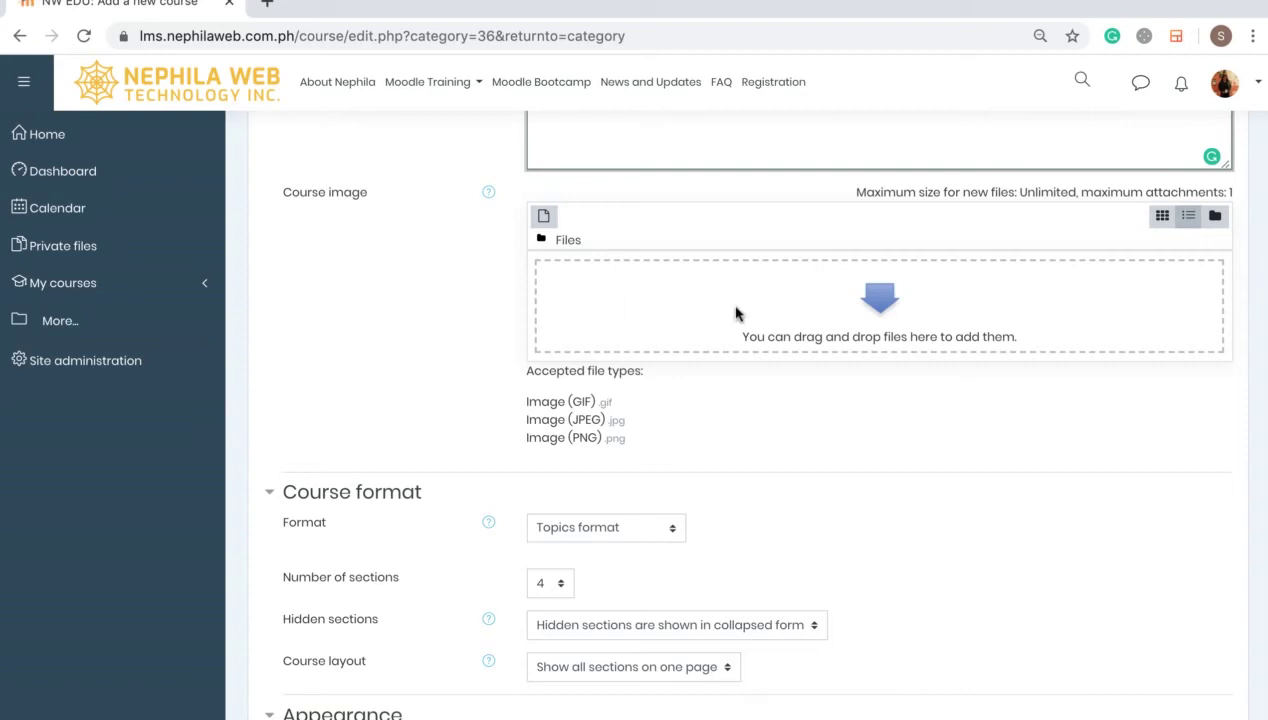
pyautogui.click(828, 306)
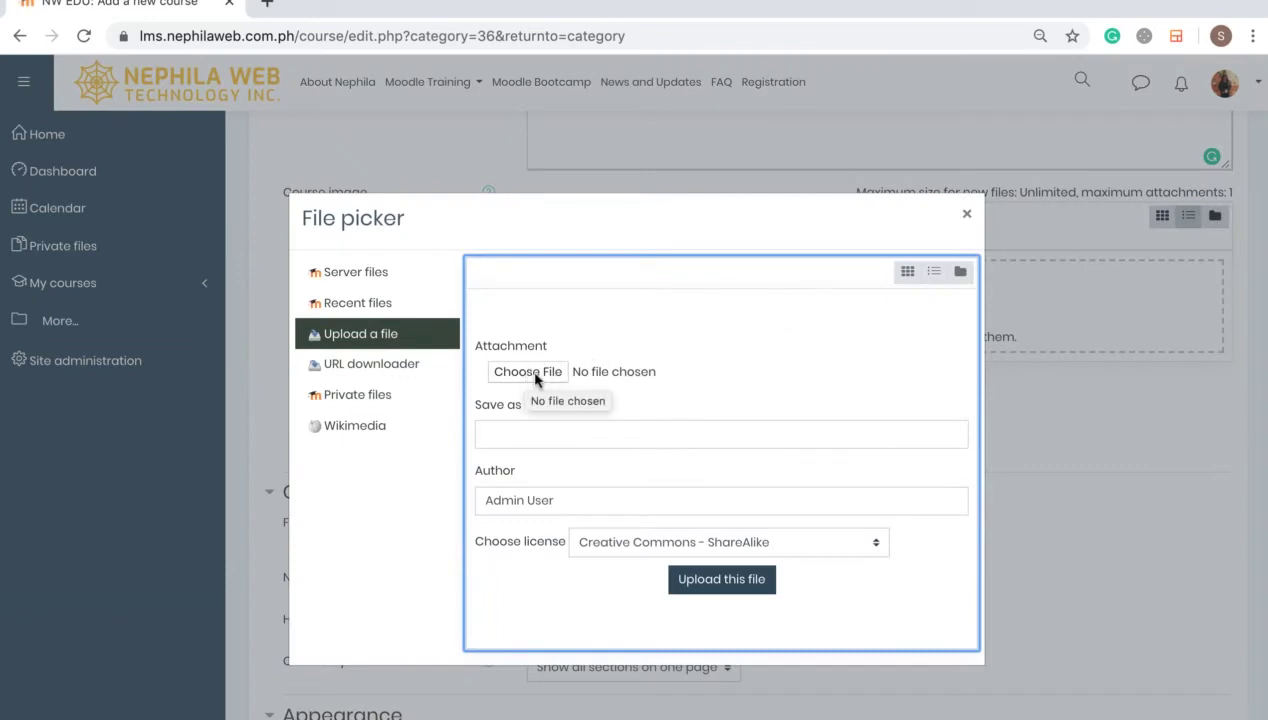
pyautogui.click(967, 219)
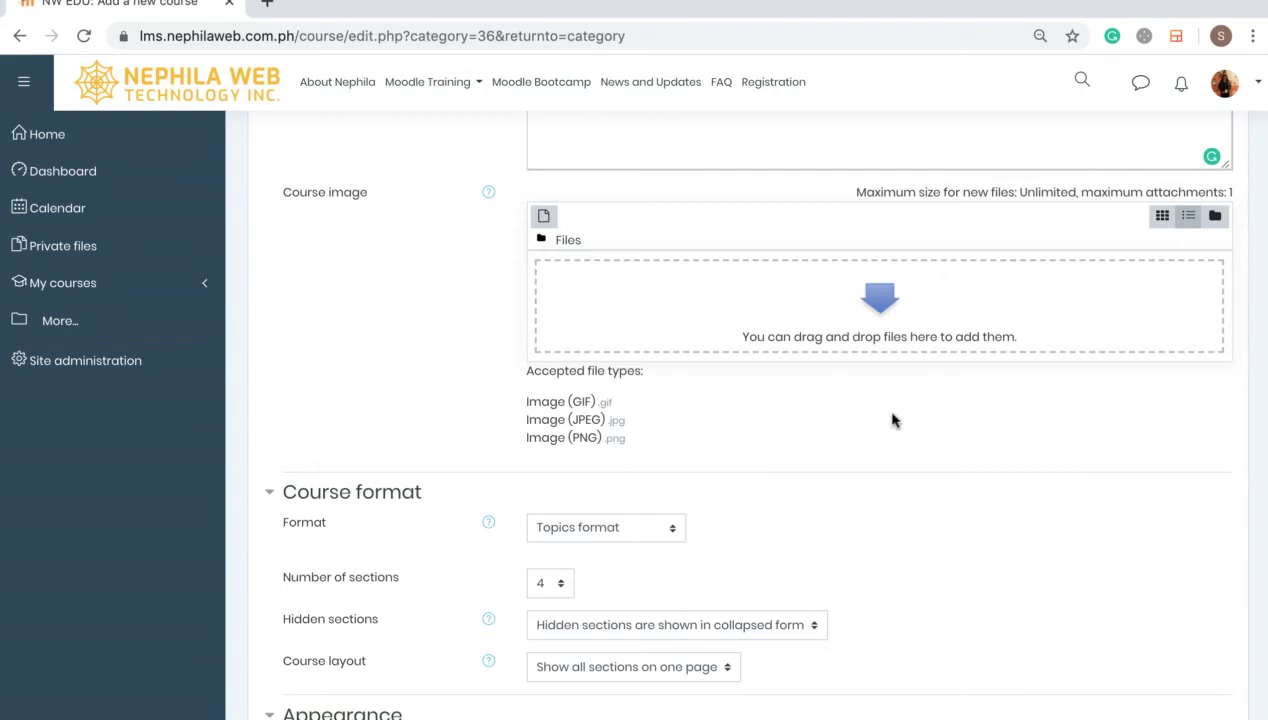
# Scroll to Course format and drop down the list of available formats.
pyautogui.scroll(-2, 893, 420)
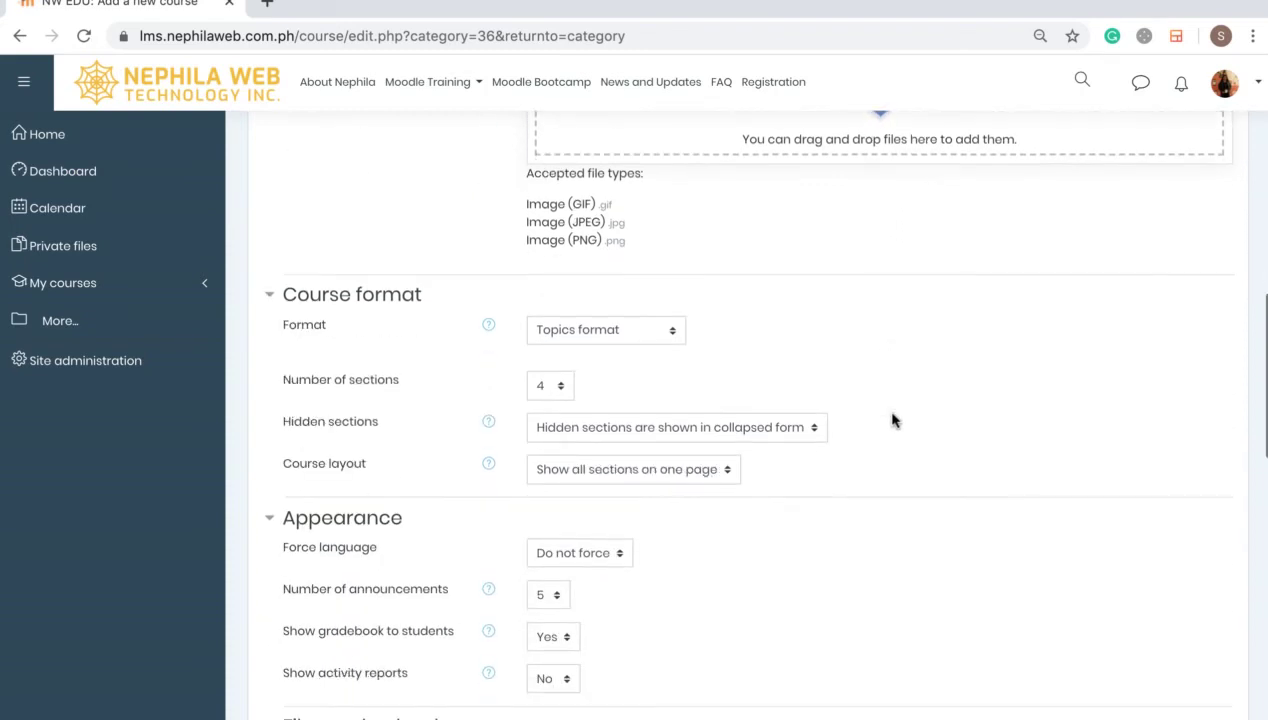
pyautogui.scroll(-1, 893, 420)
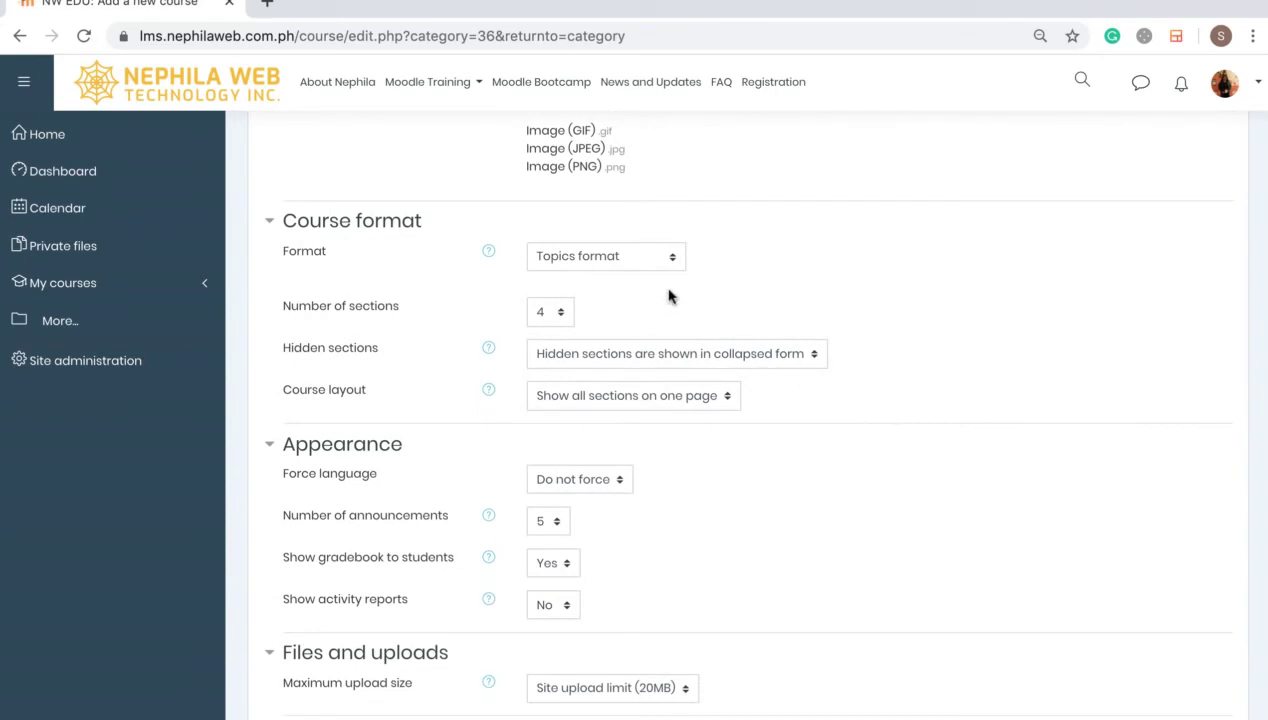
pyautogui.click(625, 259)
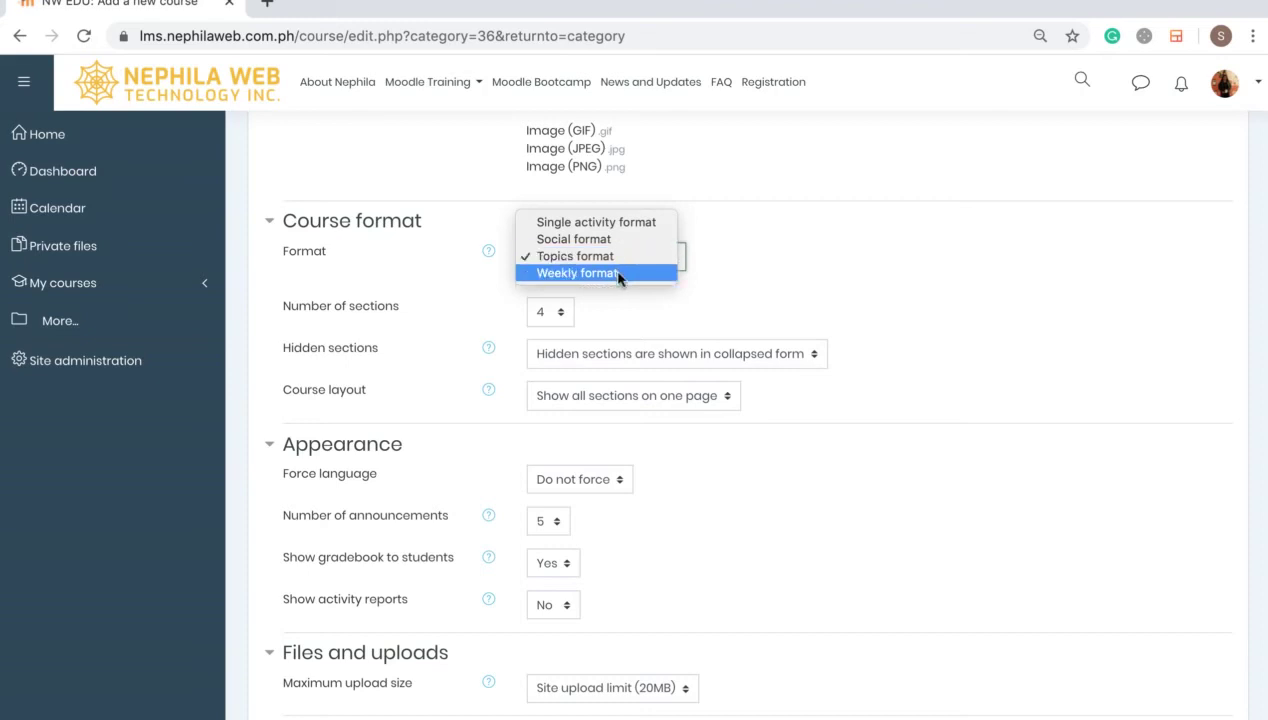
# Keep Topics format selected and read, then close, the Format help explanation.
pyautogui.click(490, 256)
pyautogui.click(488, 252)
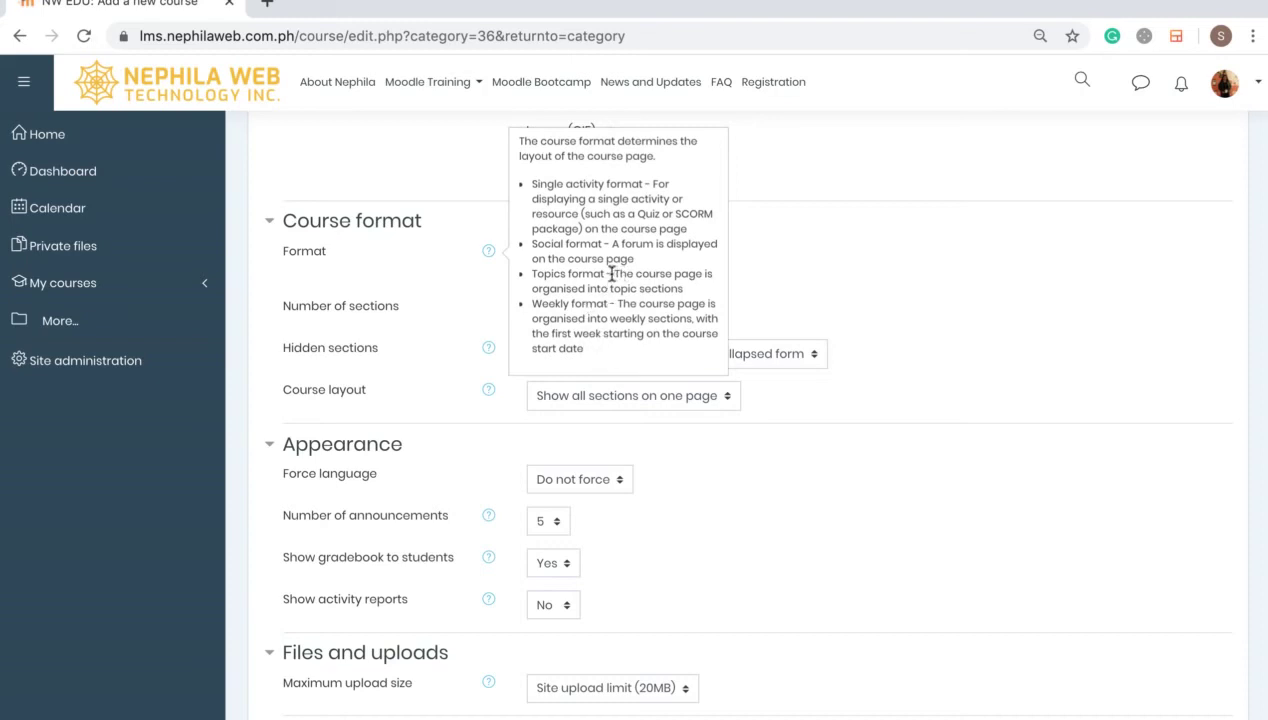
pyautogui.click(810, 270)
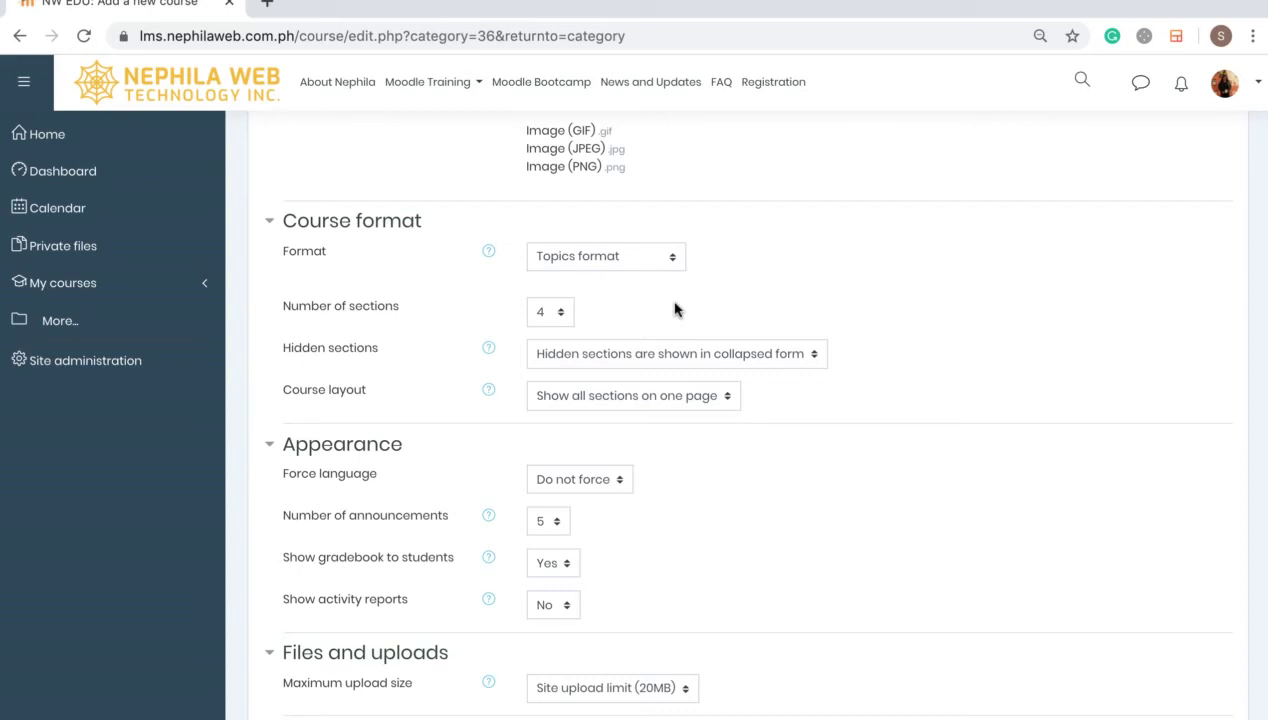
pyautogui.click(551, 322)
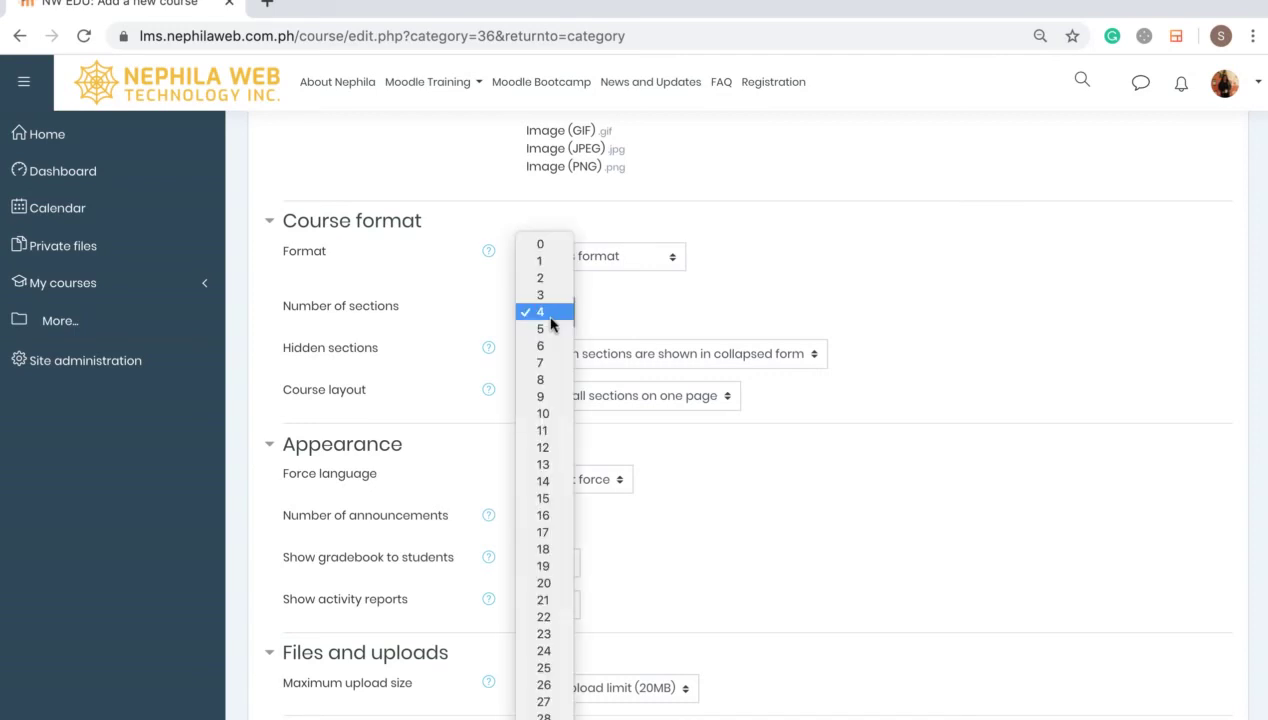
pyautogui.click(551, 320)
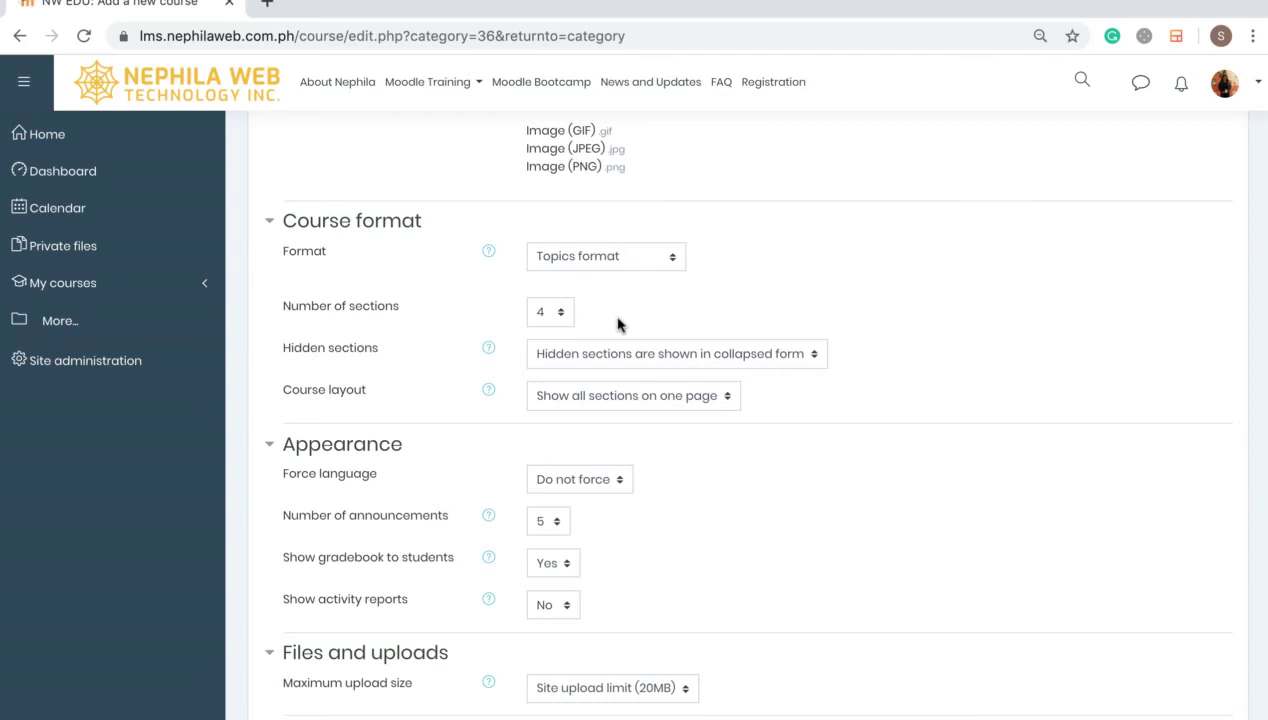
pyautogui.scroll(-1, 617, 324)
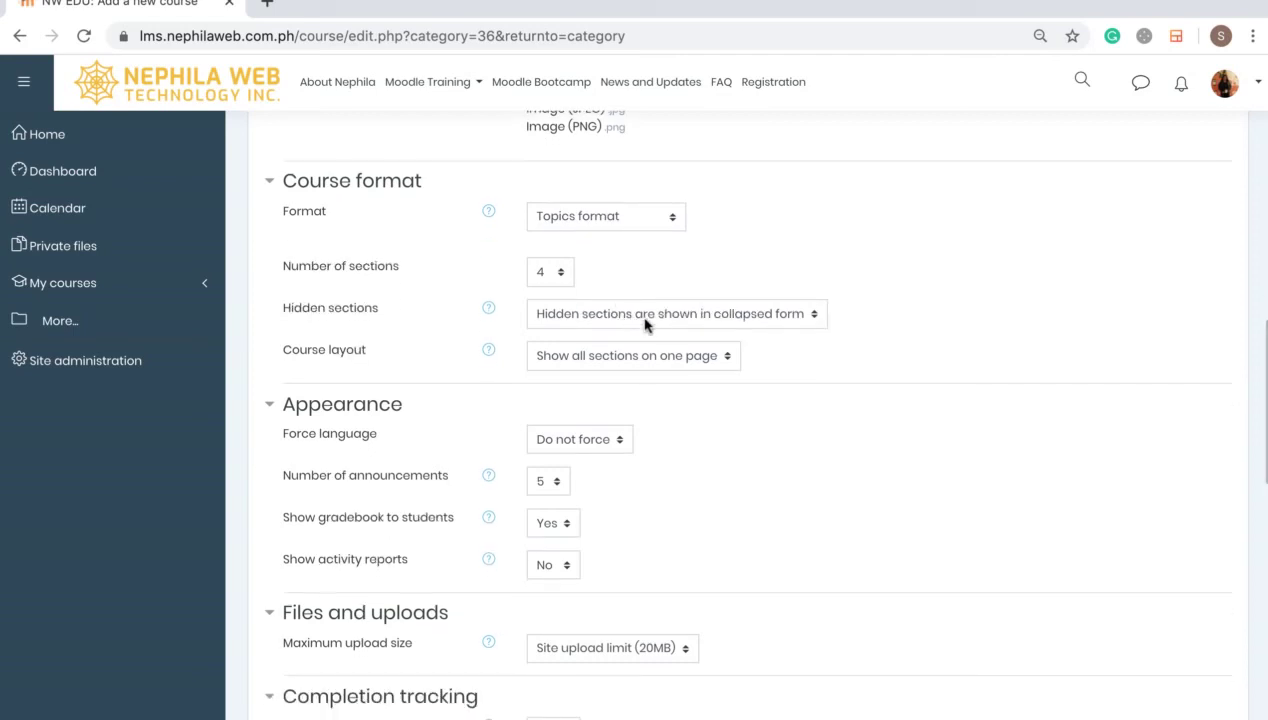
pyautogui.click(658, 324)
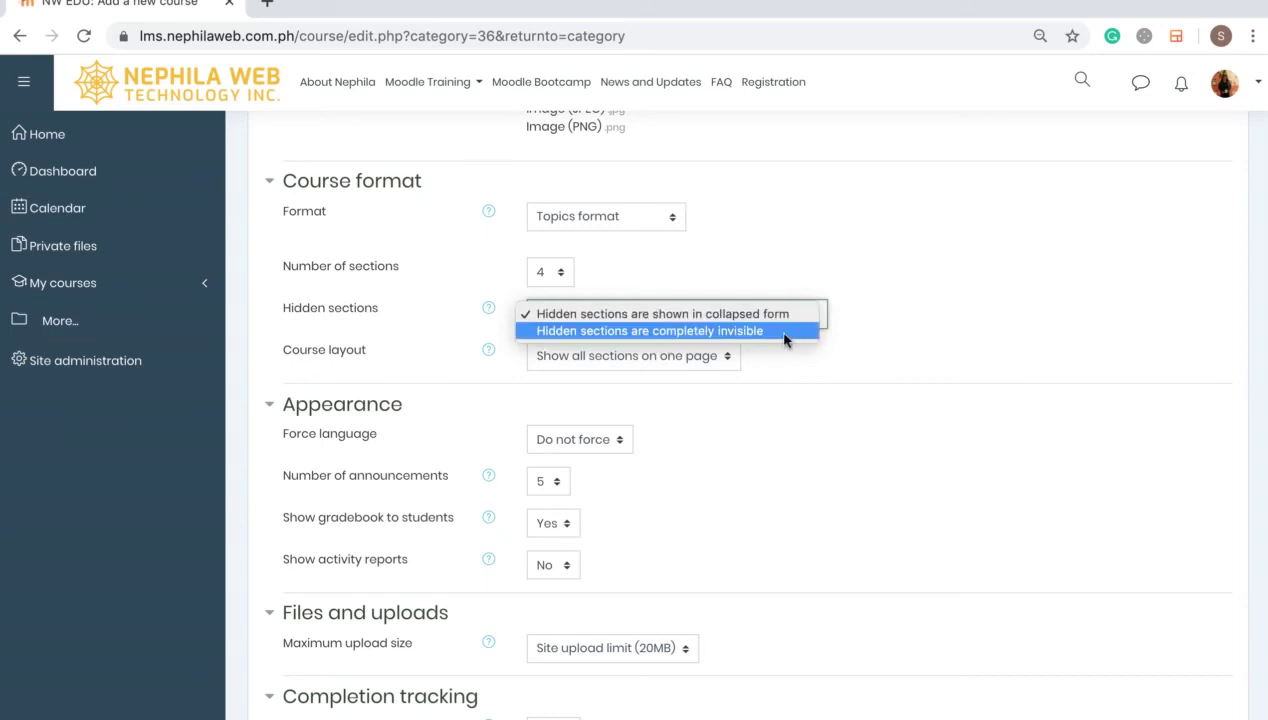
pyautogui.click(809, 391)
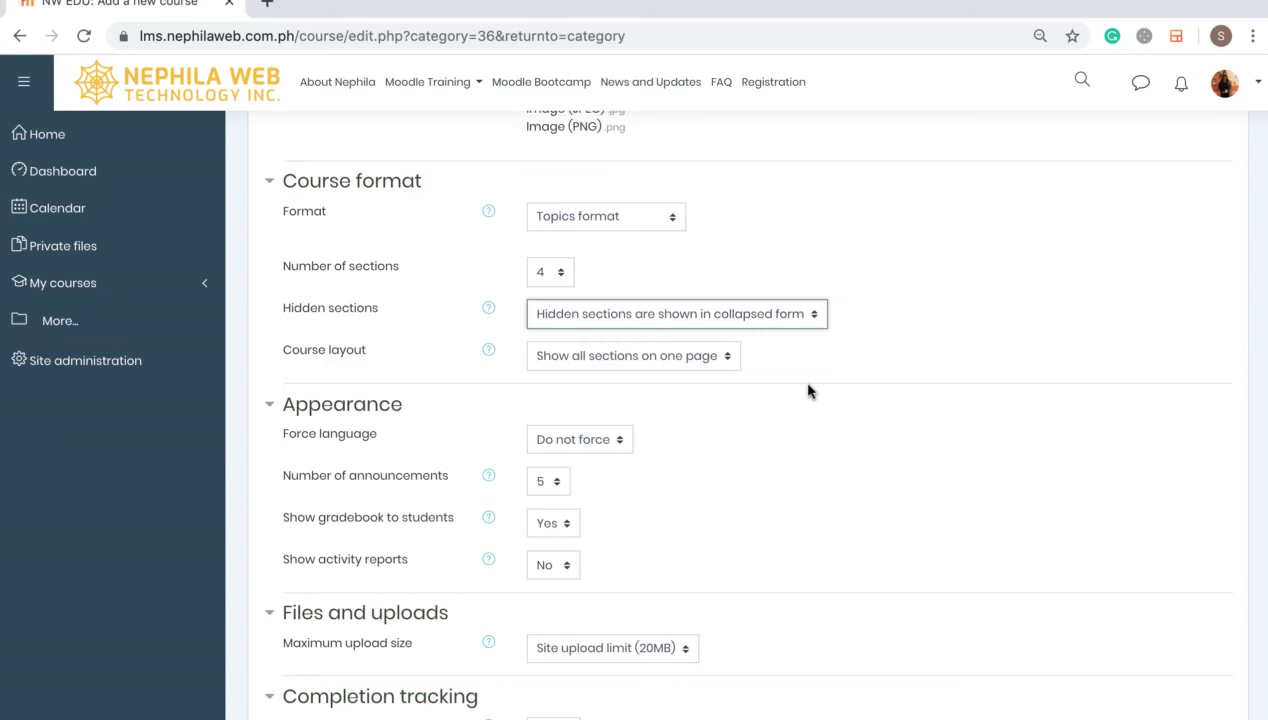
pyautogui.click(787, 316)
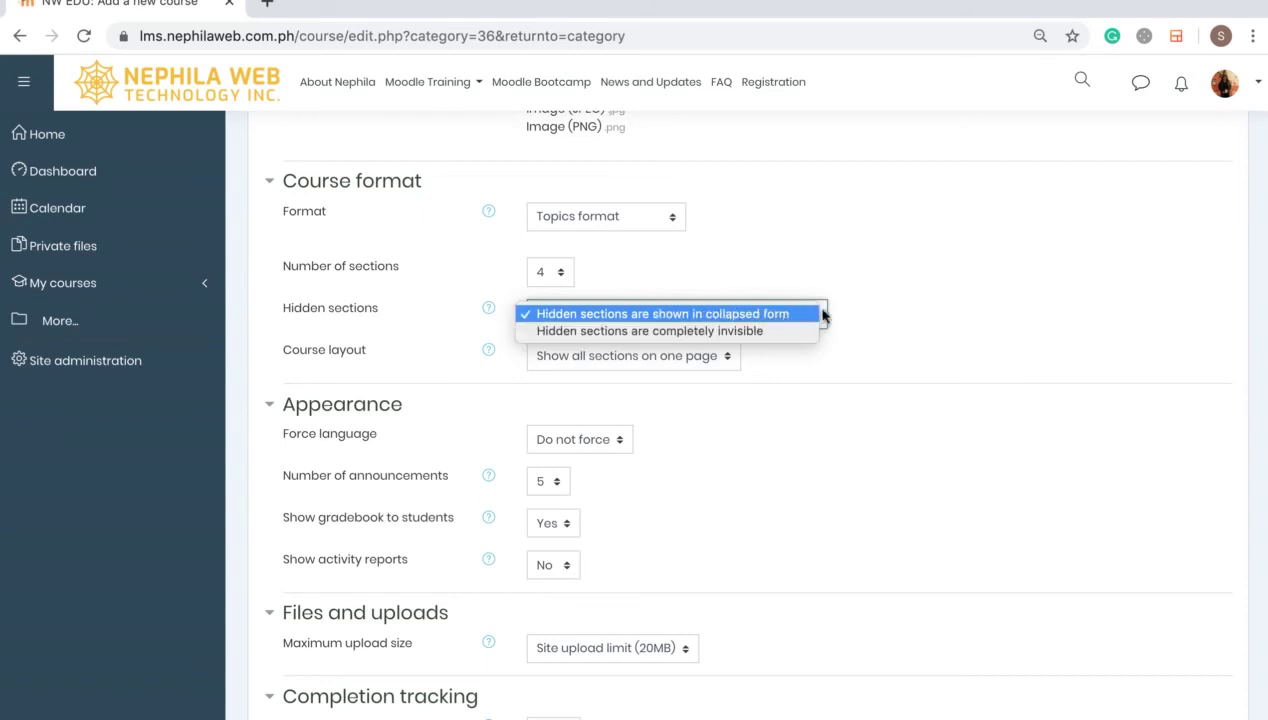
pyautogui.click(883, 317)
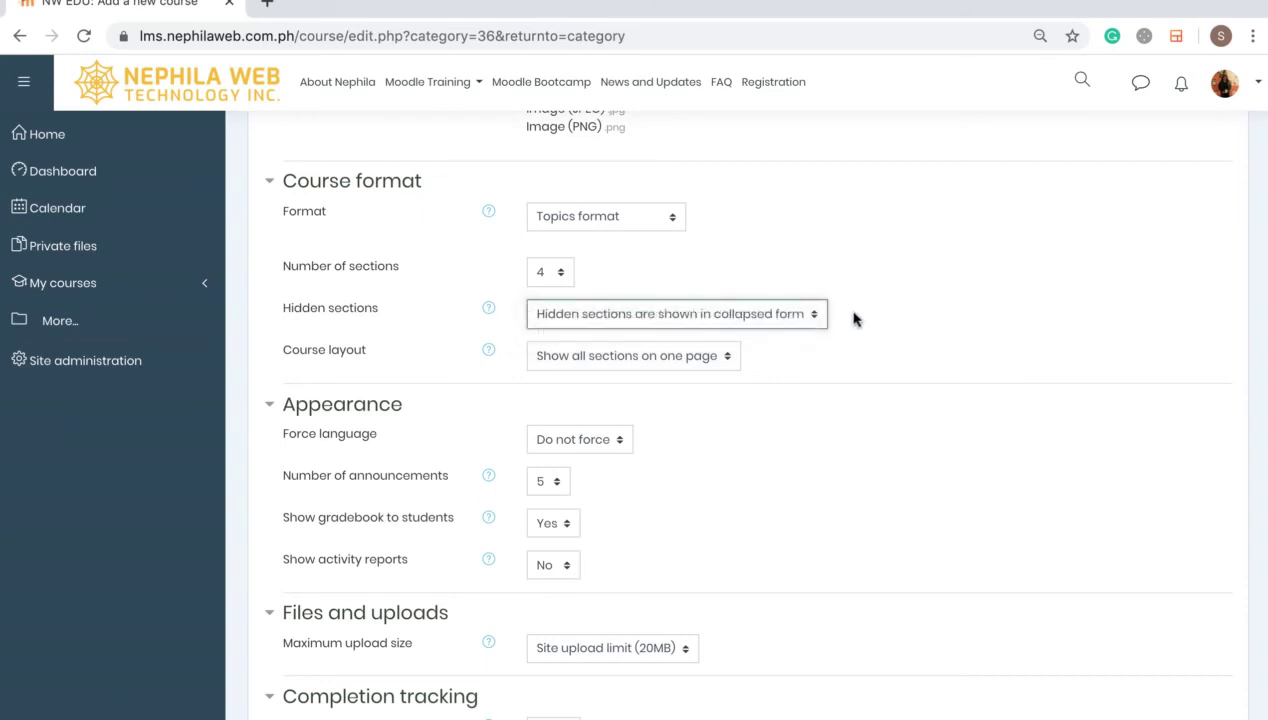
pyautogui.click(779, 318)
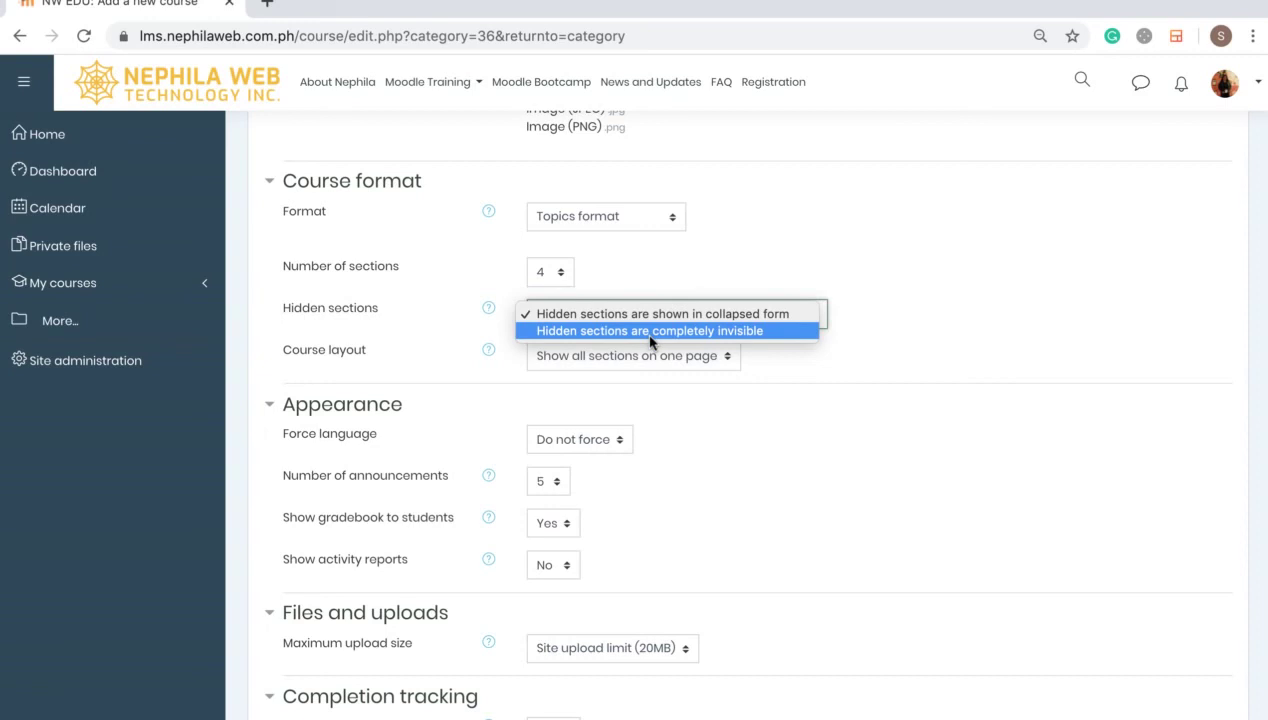
pyautogui.click(455, 284)
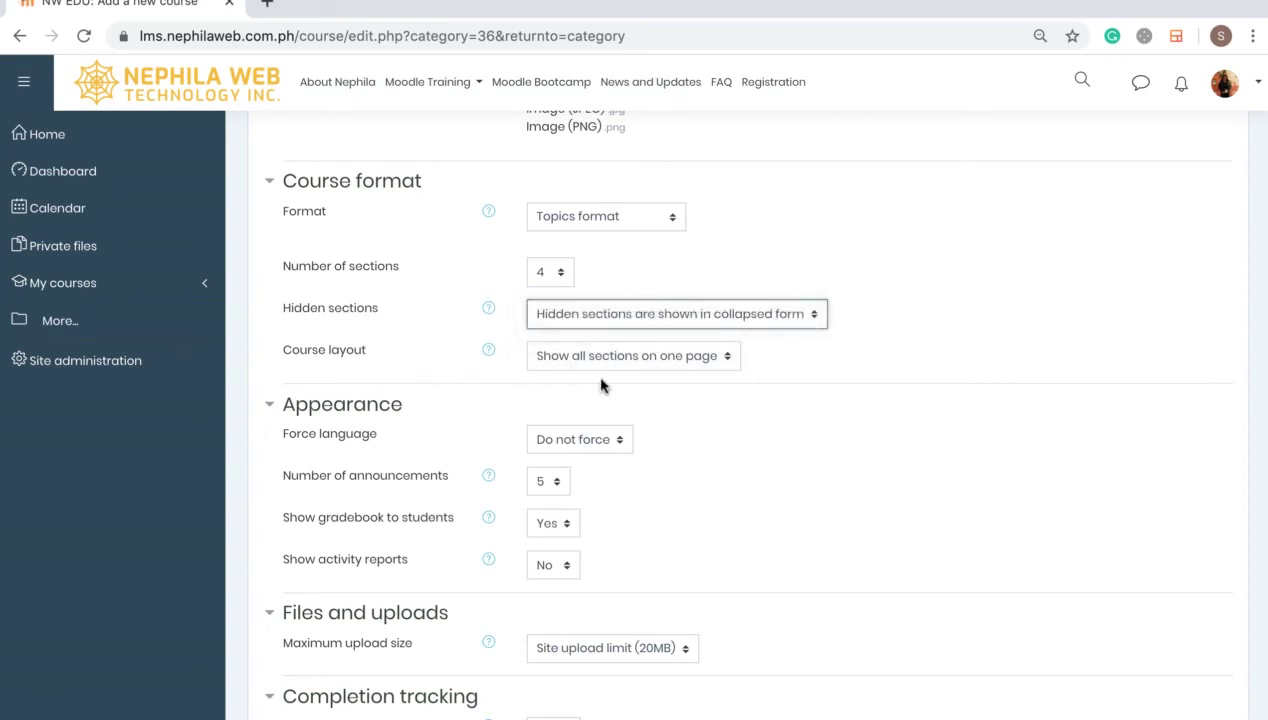
pyautogui.scroll(-2, 600, 385)
pyautogui.click(618, 284)
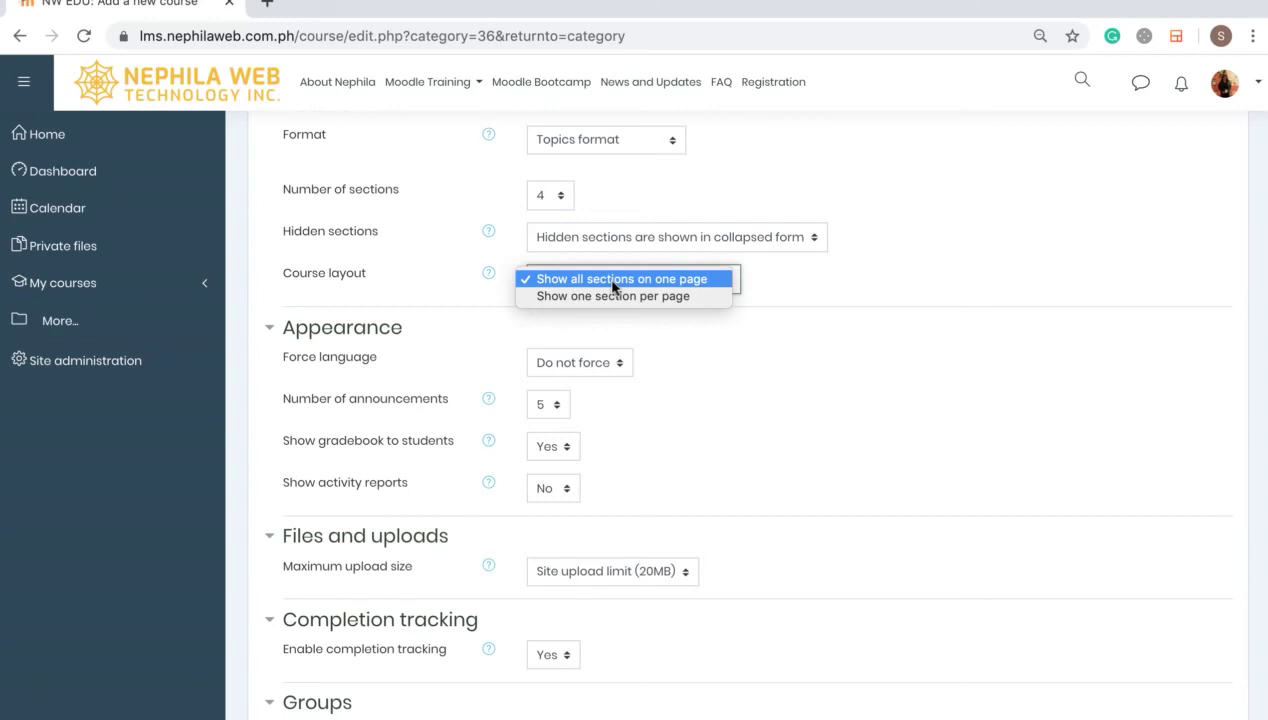
pyautogui.click(614, 285)
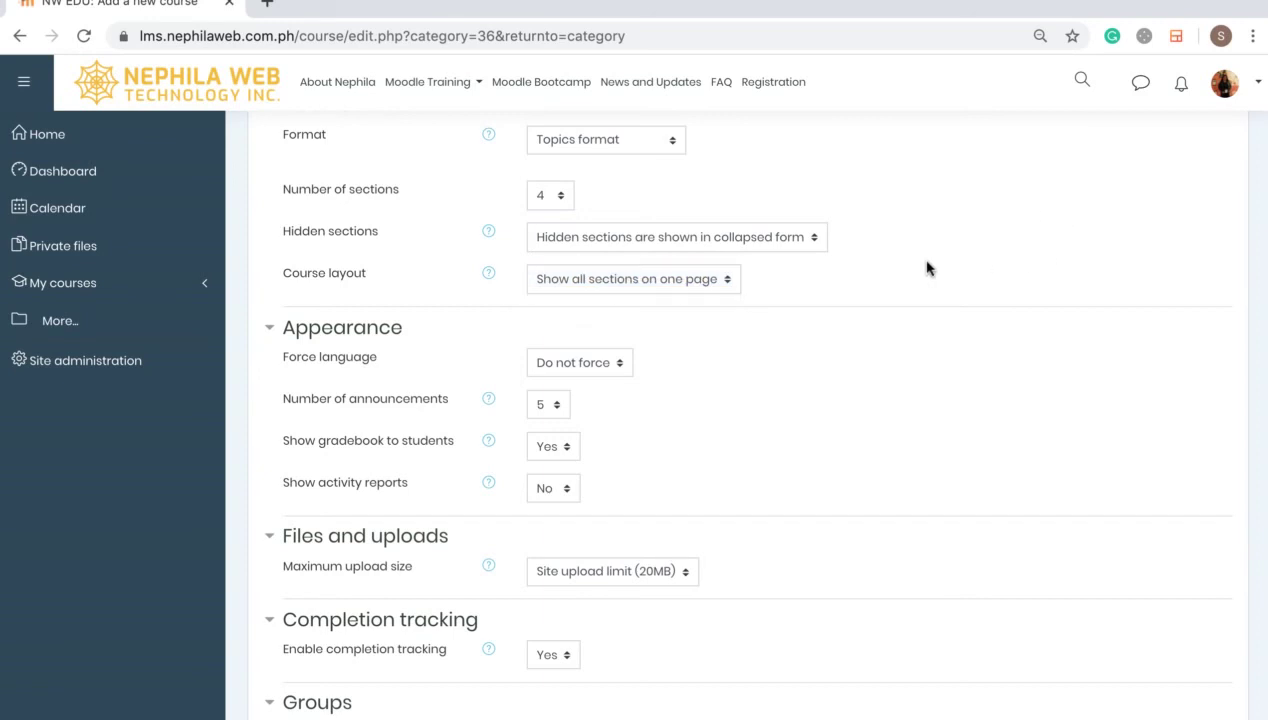
# Leave the Force language setting unforced.
pyautogui.scroll(-2, 926, 268)
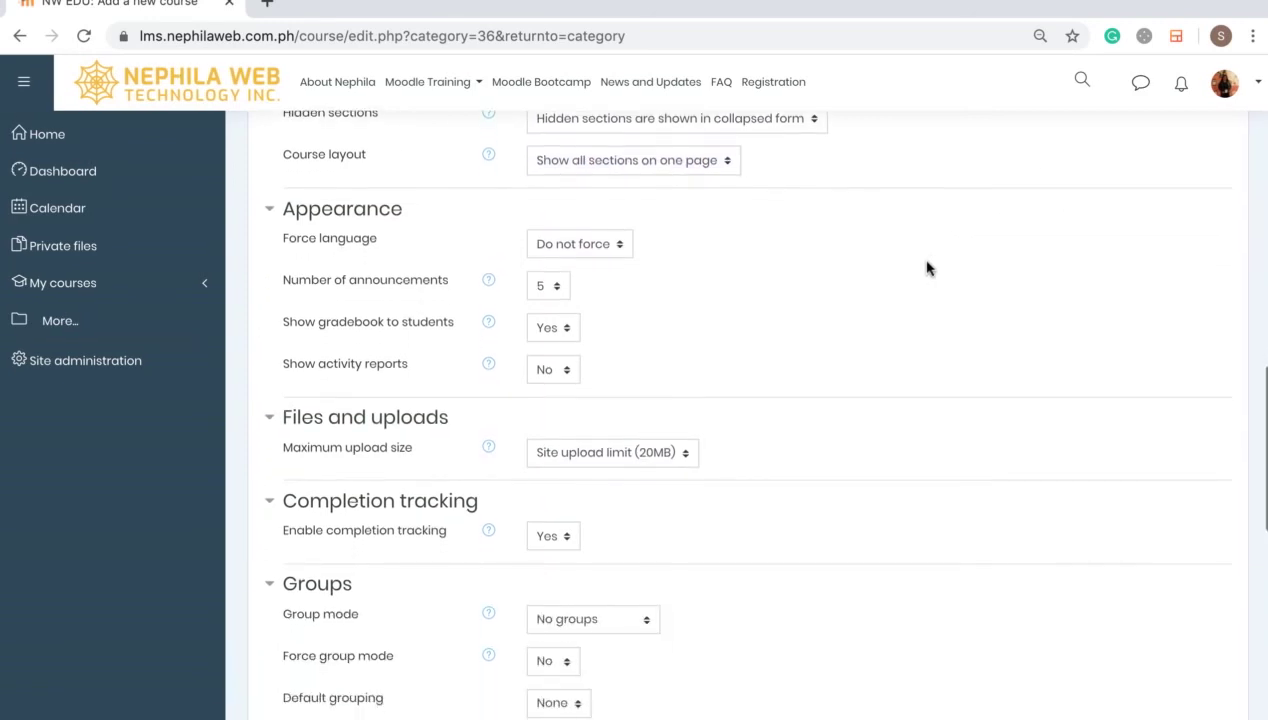
pyautogui.click(558, 248)
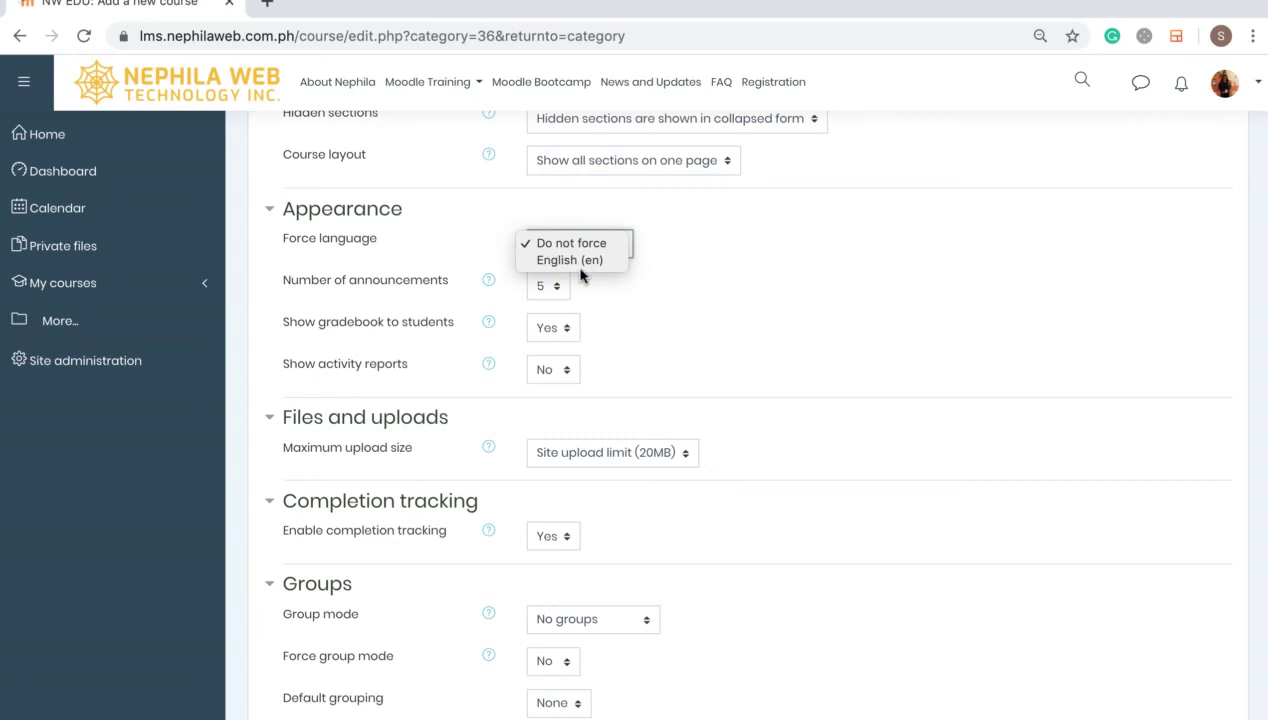
pyautogui.click(603, 218)
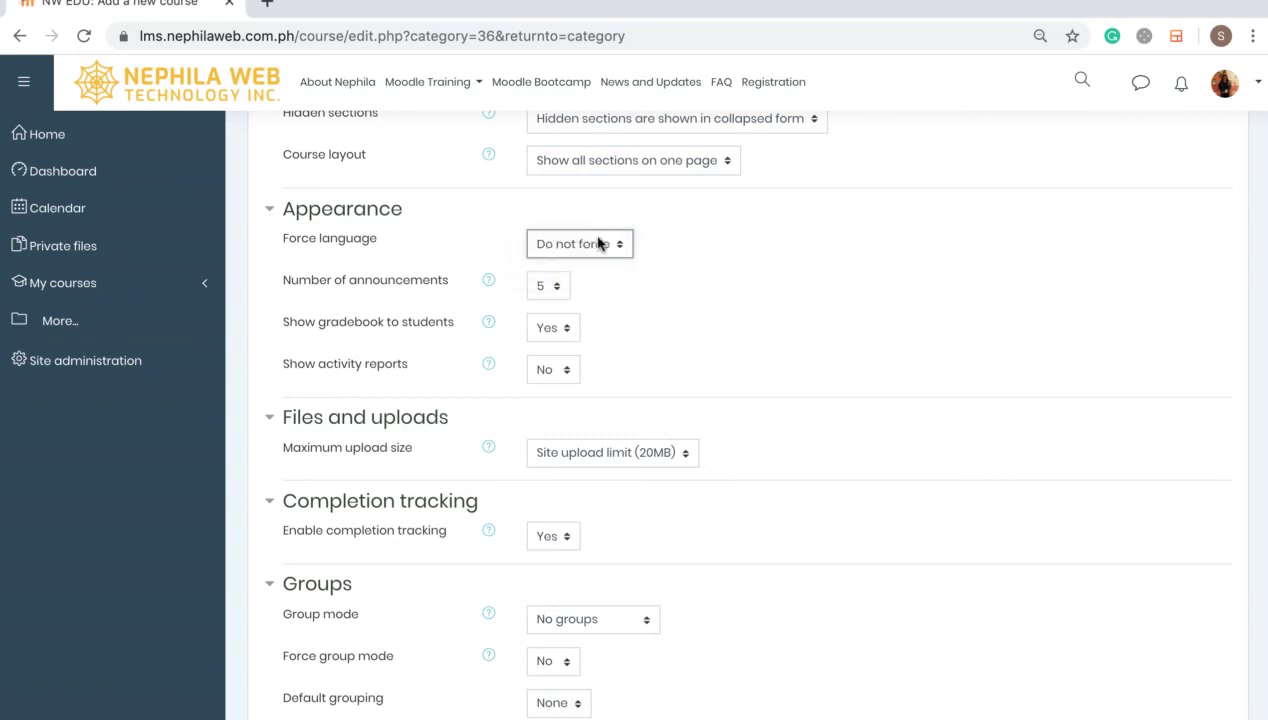
pyautogui.click(595, 244)
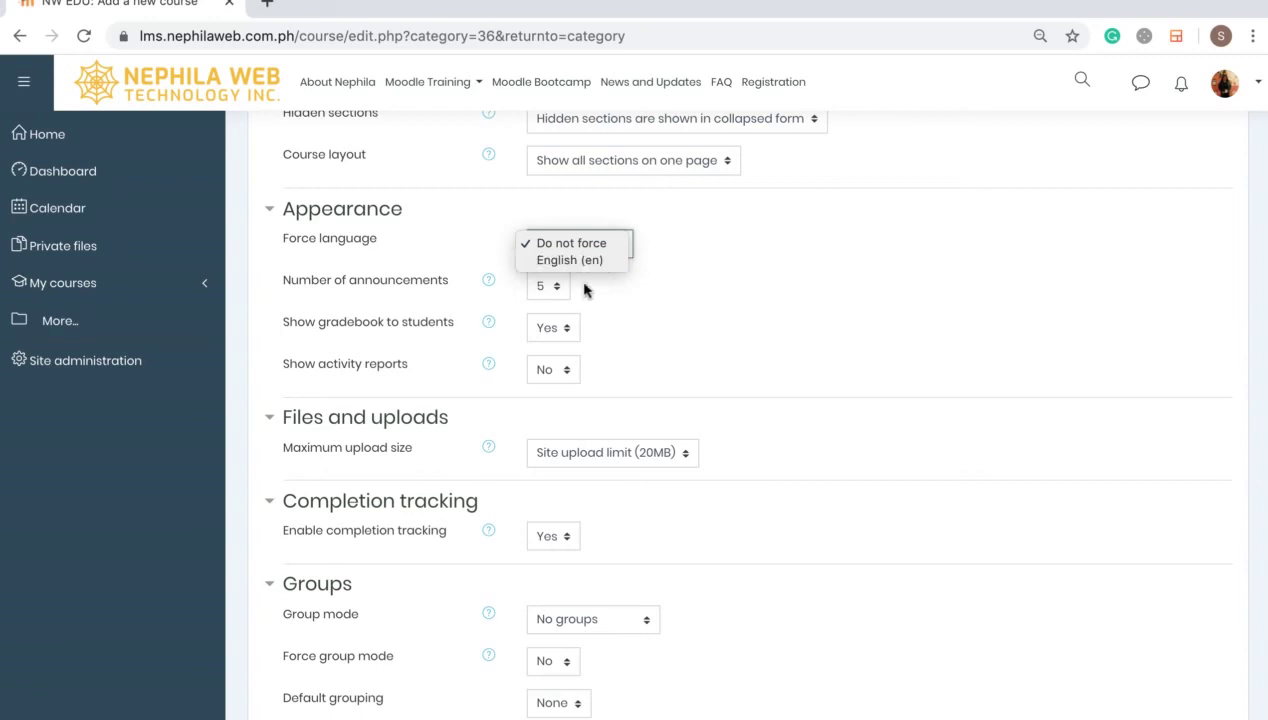
pyautogui.click(666, 260)
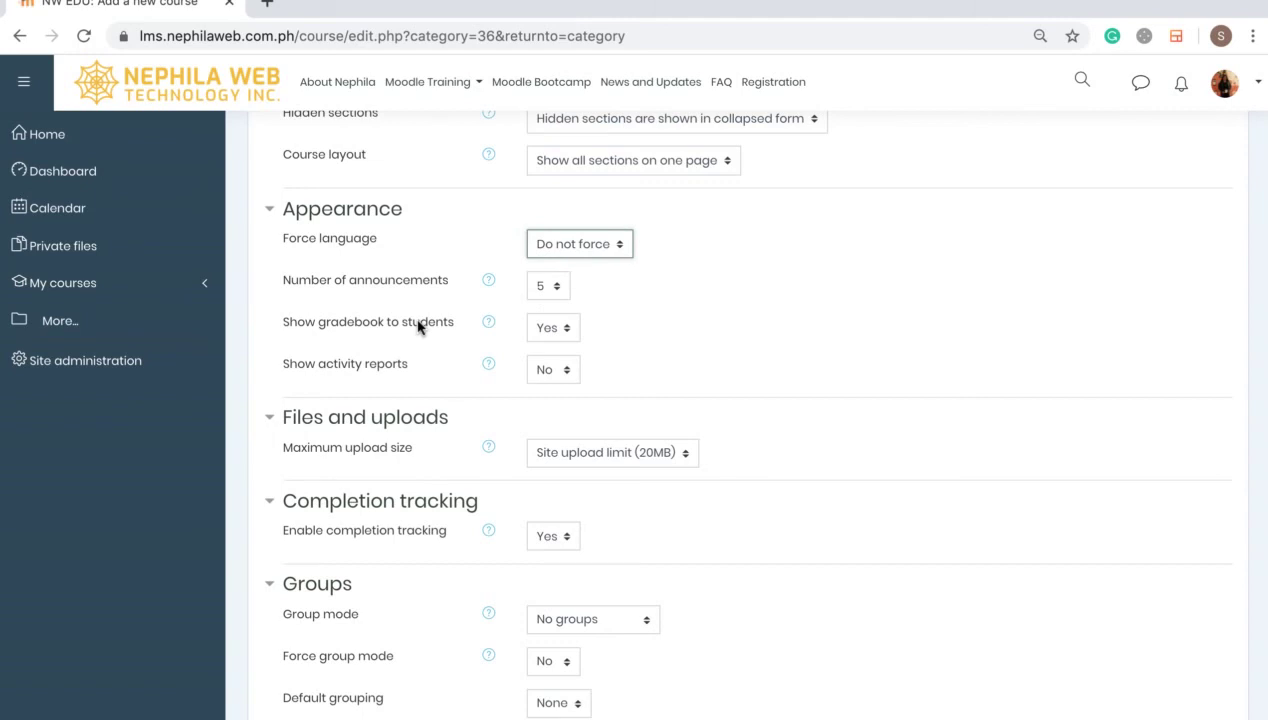
# Keep Number of announcements at 5 and Show gradebook to students at Yes.
pyautogui.click(537, 288)
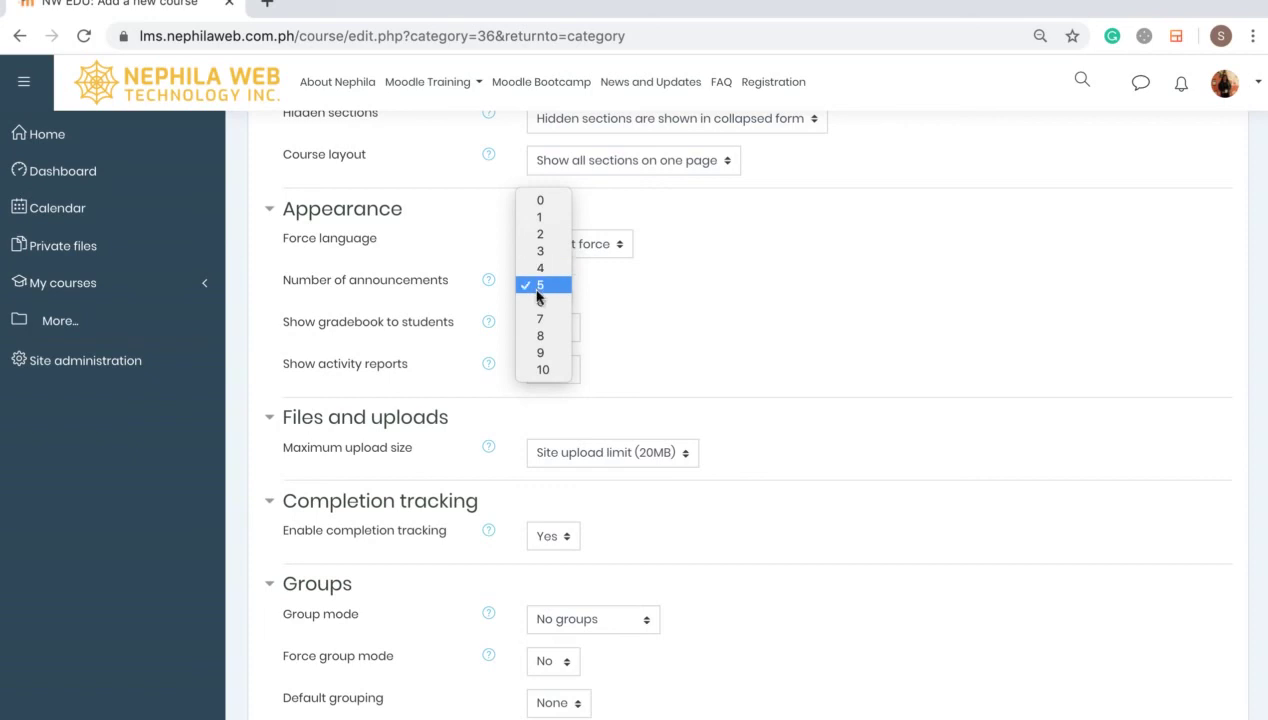
pyautogui.click(409, 306)
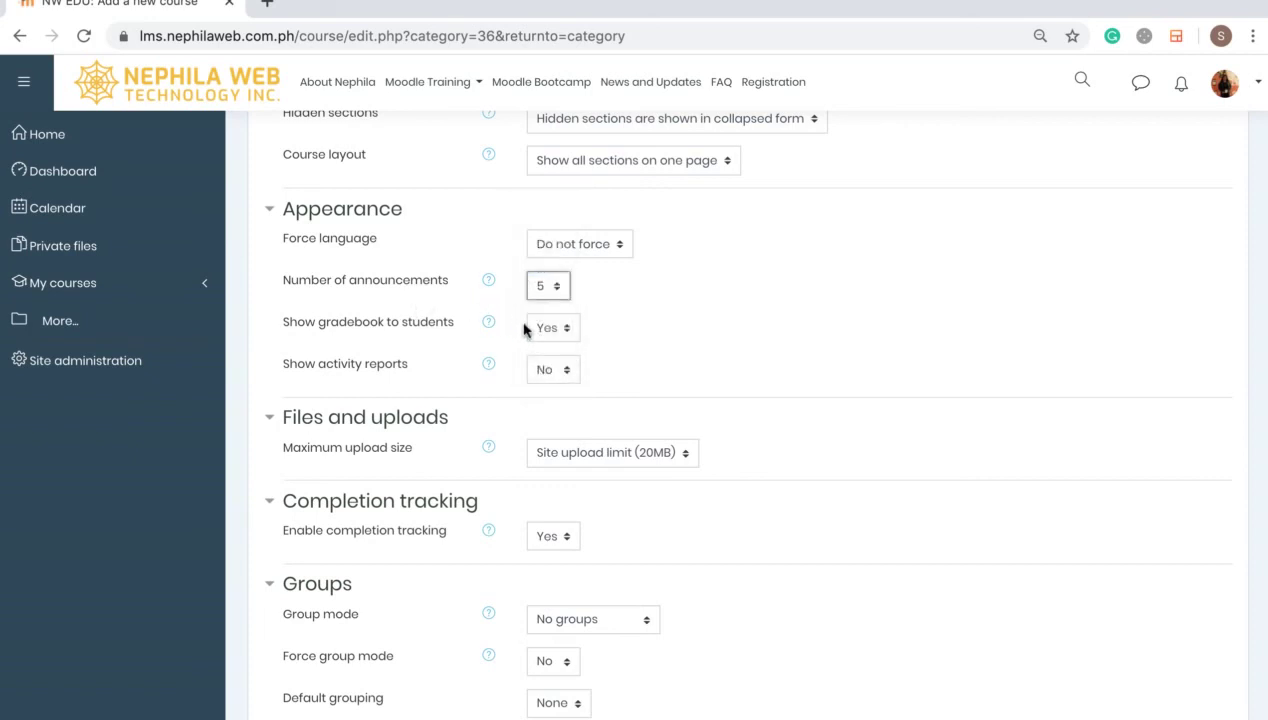
pyautogui.click(558, 329)
pyautogui.click(618, 328)
pyautogui.scroll(-2, 444, 385)
# Set Show activity reports to Yes and leave Maximum upload size at Site upload limit (20MB).
pyautogui.click(557, 292)
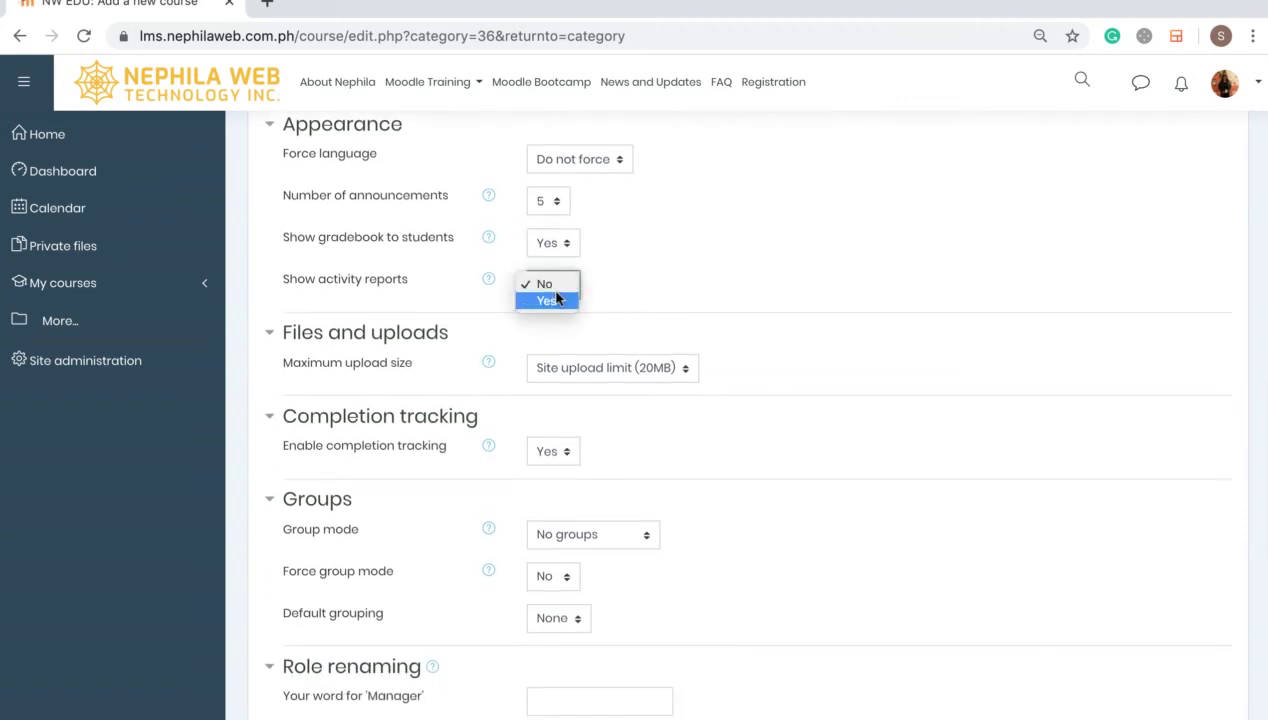
pyautogui.click(555, 300)
pyautogui.click(544, 328)
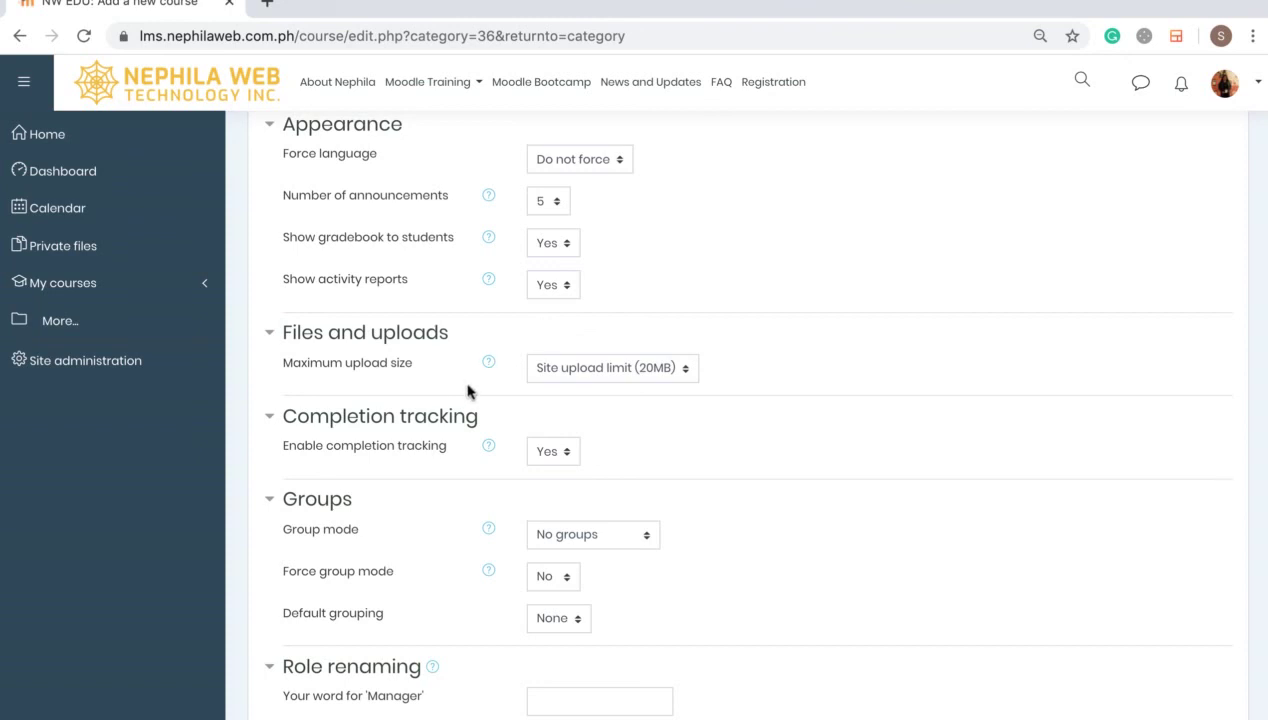
pyautogui.click(640, 376)
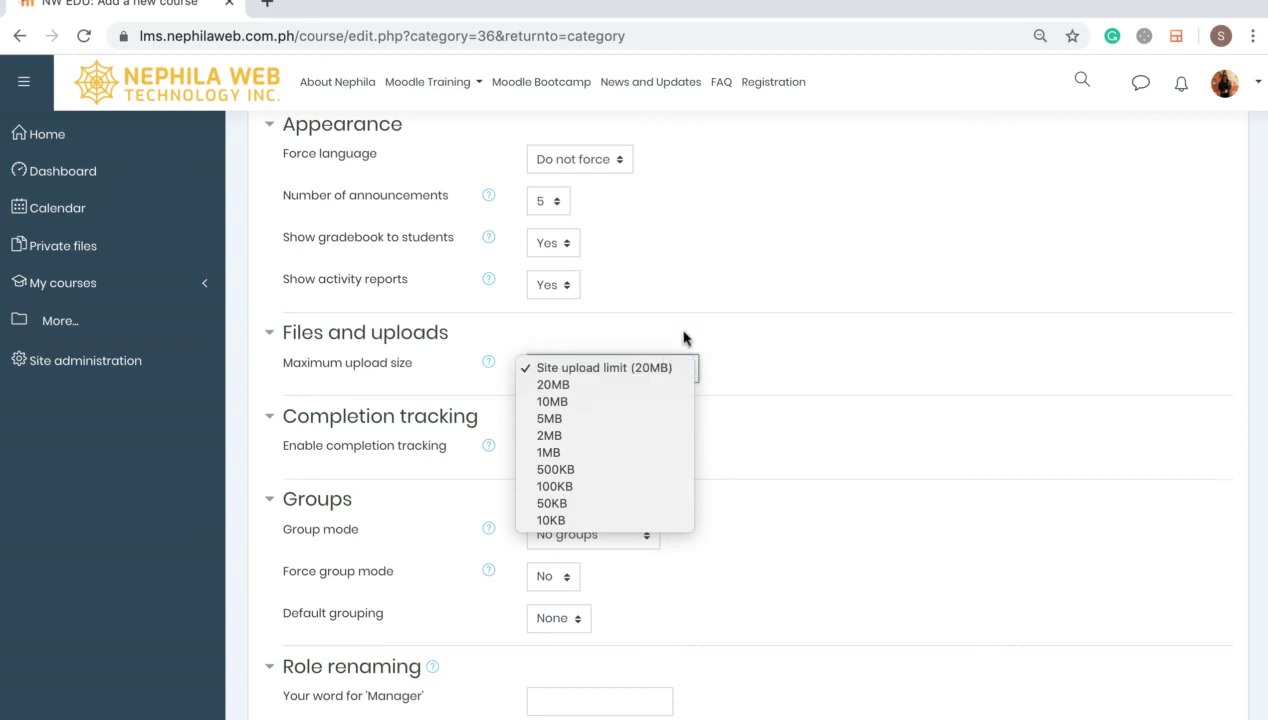
pyautogui.click(679, 331)
pyautogui.click(648, 367)
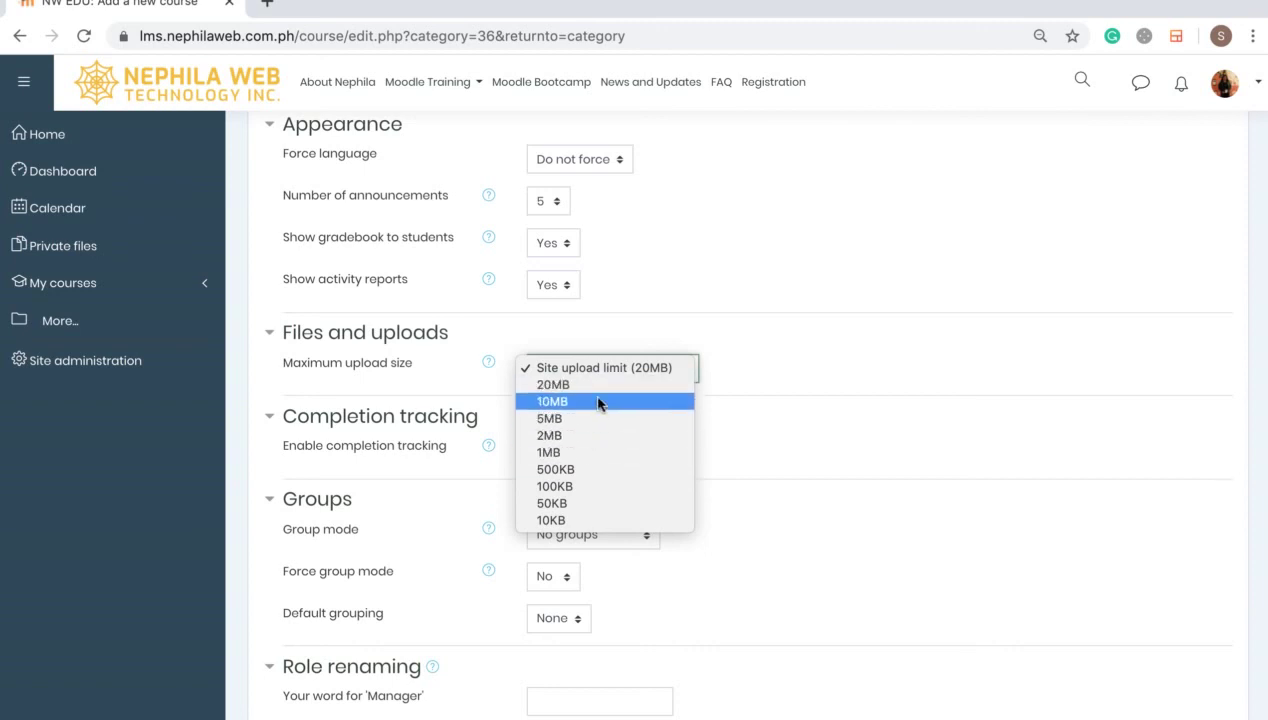
pyautogui.click(793, 412)
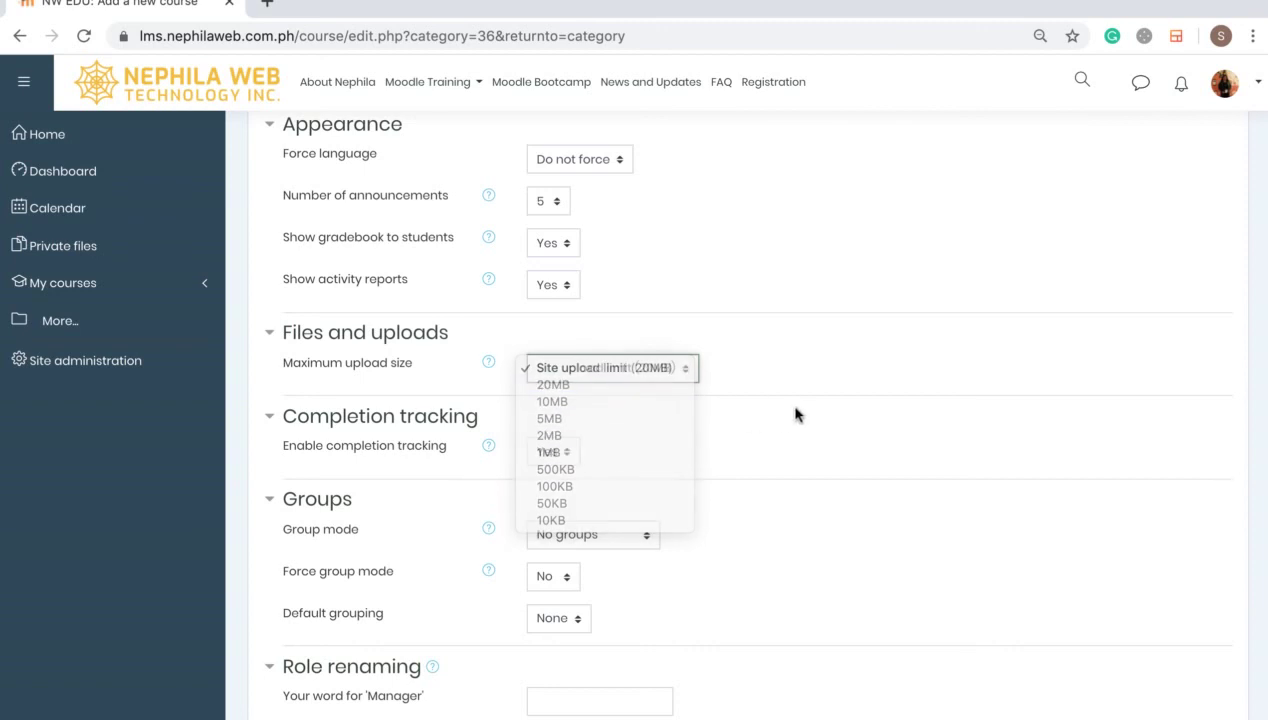
# Under Role renaming, enter 'Instructor' as this course's word for Teacher.
pyautogui.scroll(-2, 796, 413)
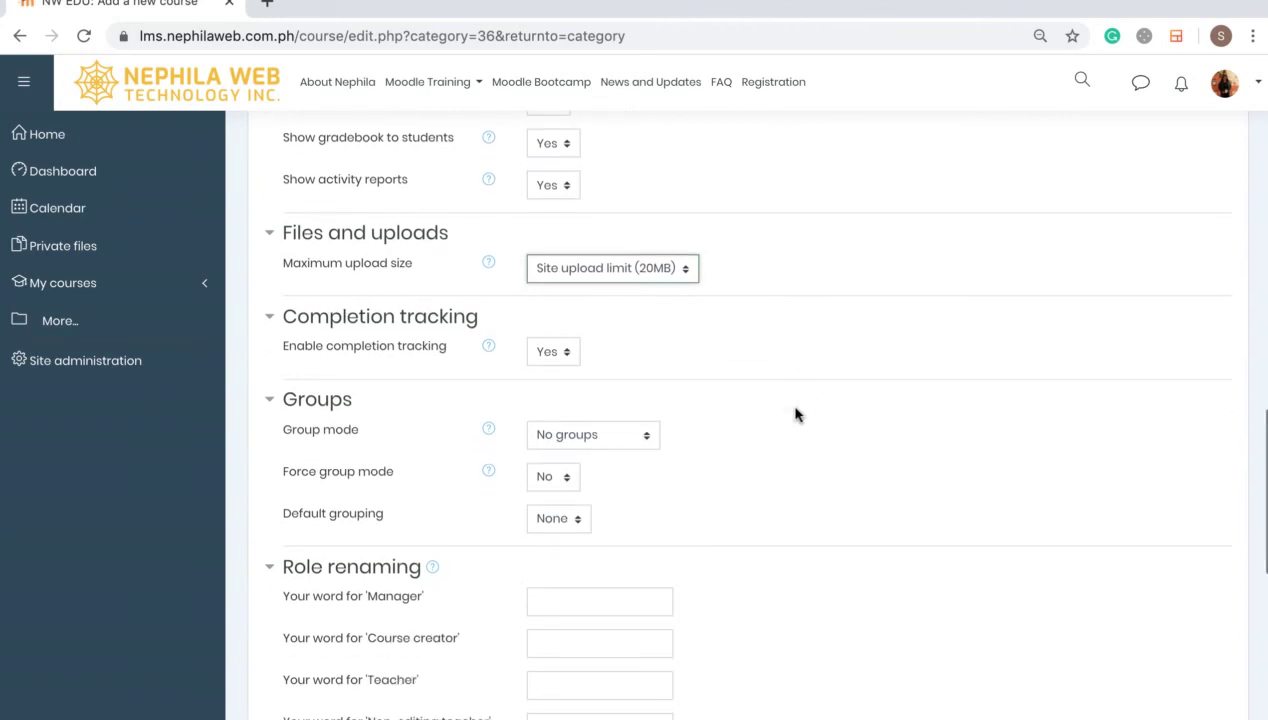
pyautogui.scroll(-1, 796, 413)
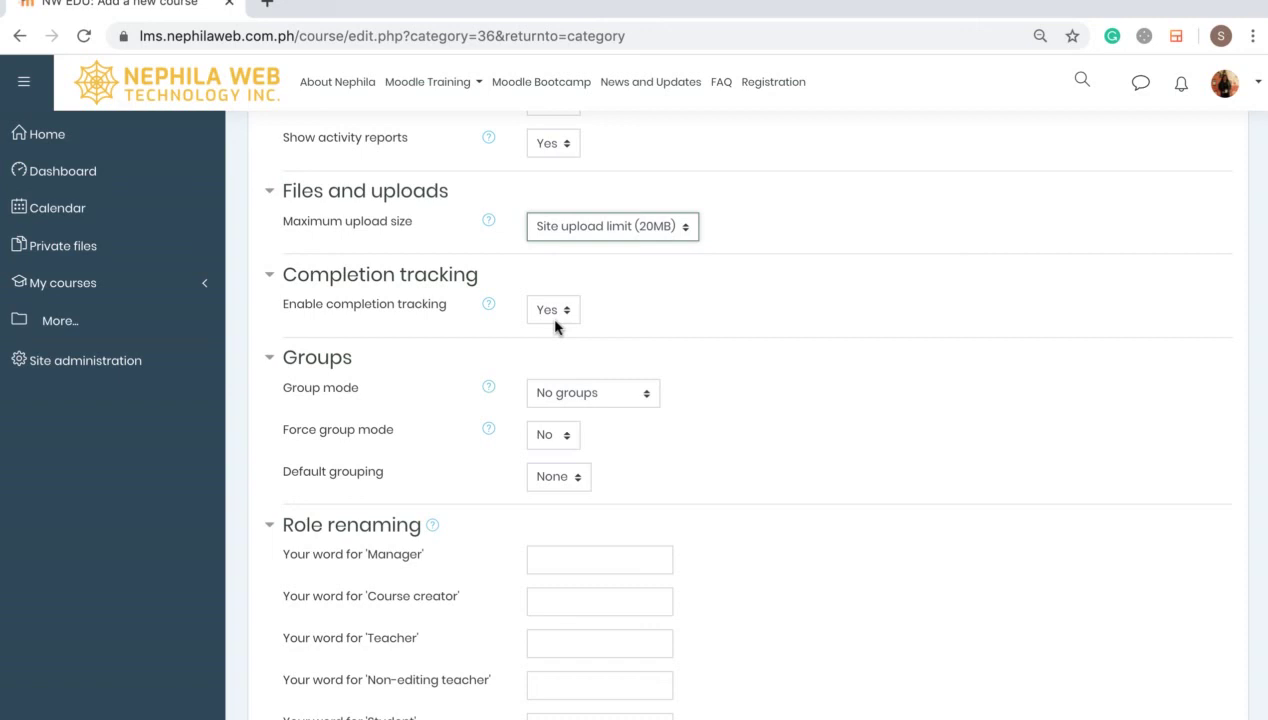
pyautogui.scroll(-1, 555, 325)
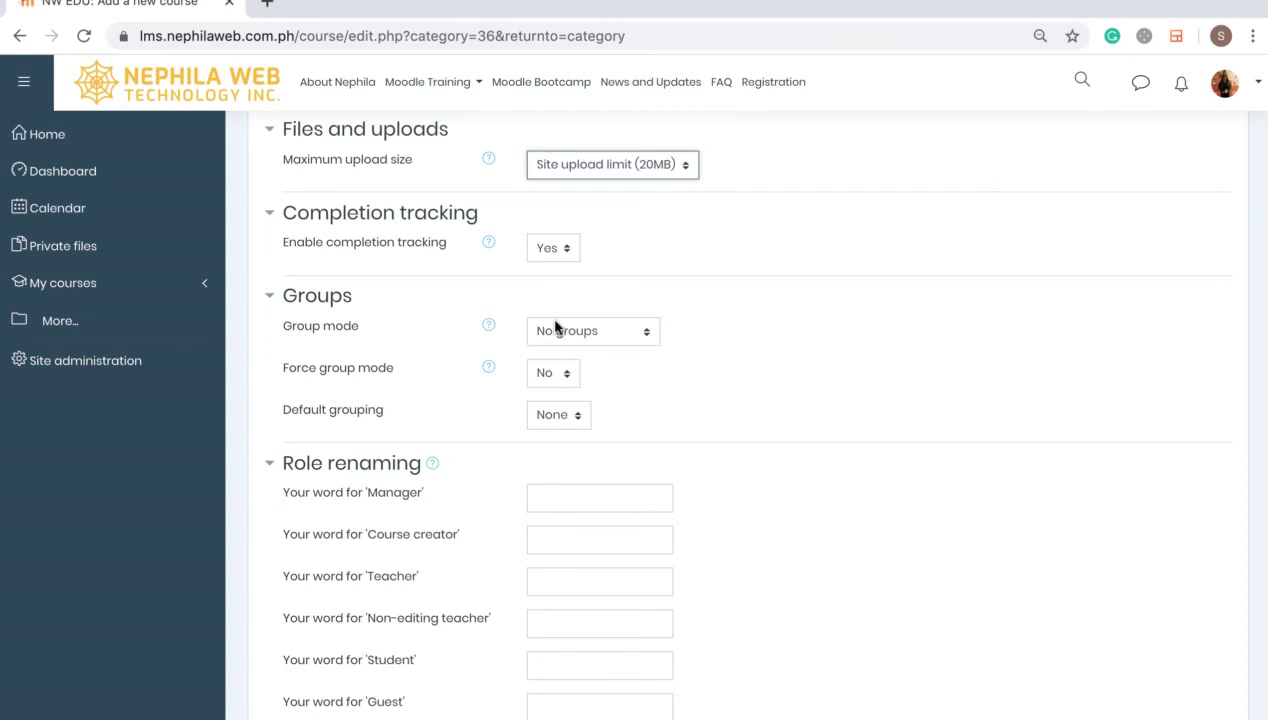
pyautogui.scroll(-1, 555, 325)
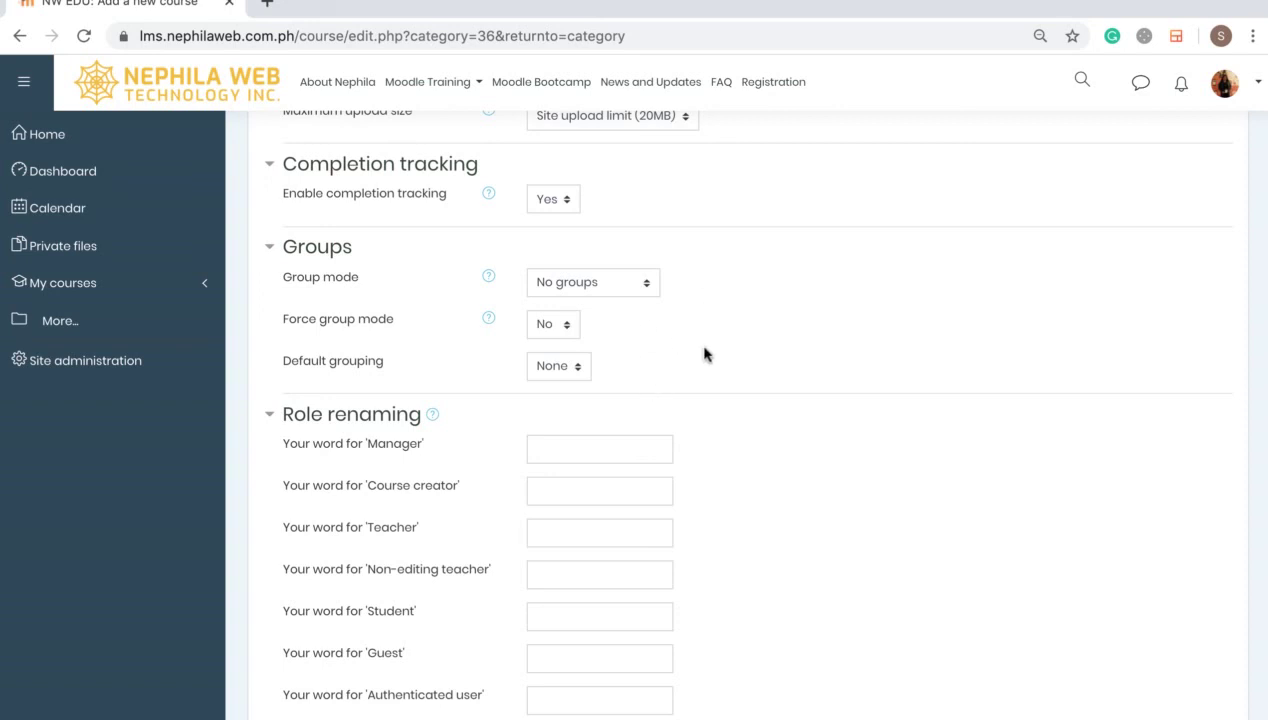
pyautogui.scroll(-3, 703, 350)
pyautogui.scroll(-2, 703, 353)
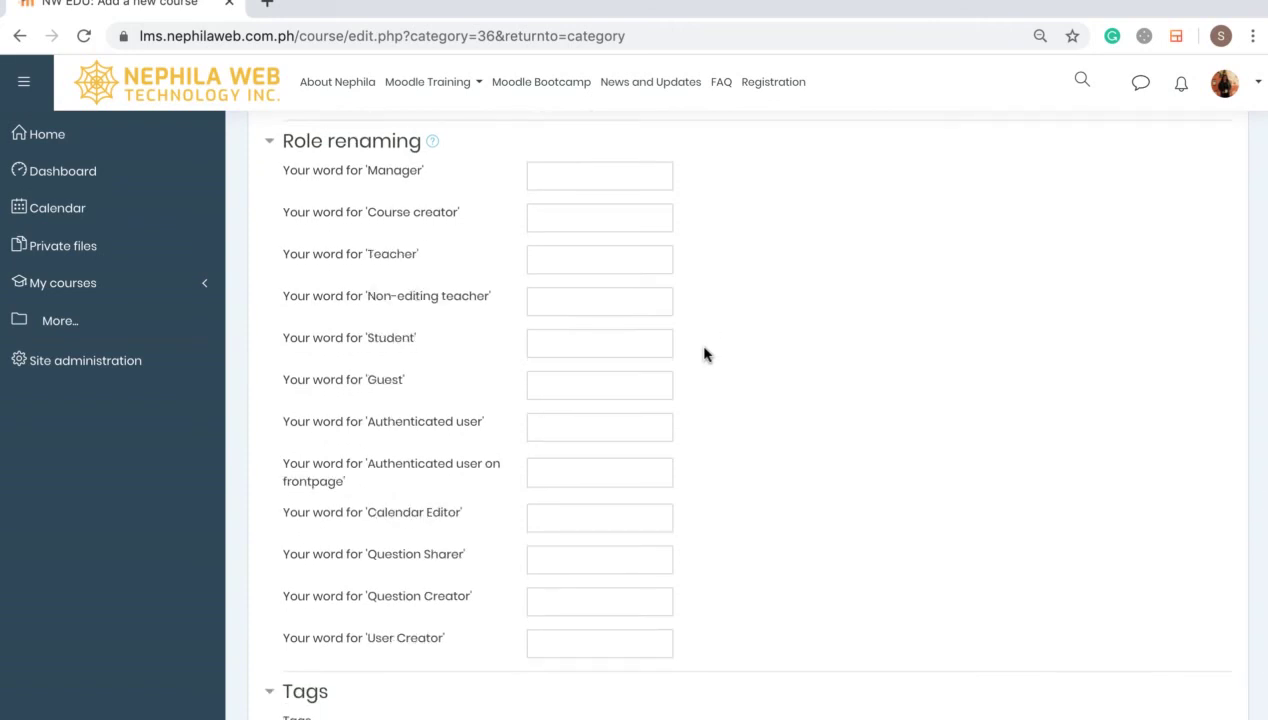
pyautogui.click(554, 261)
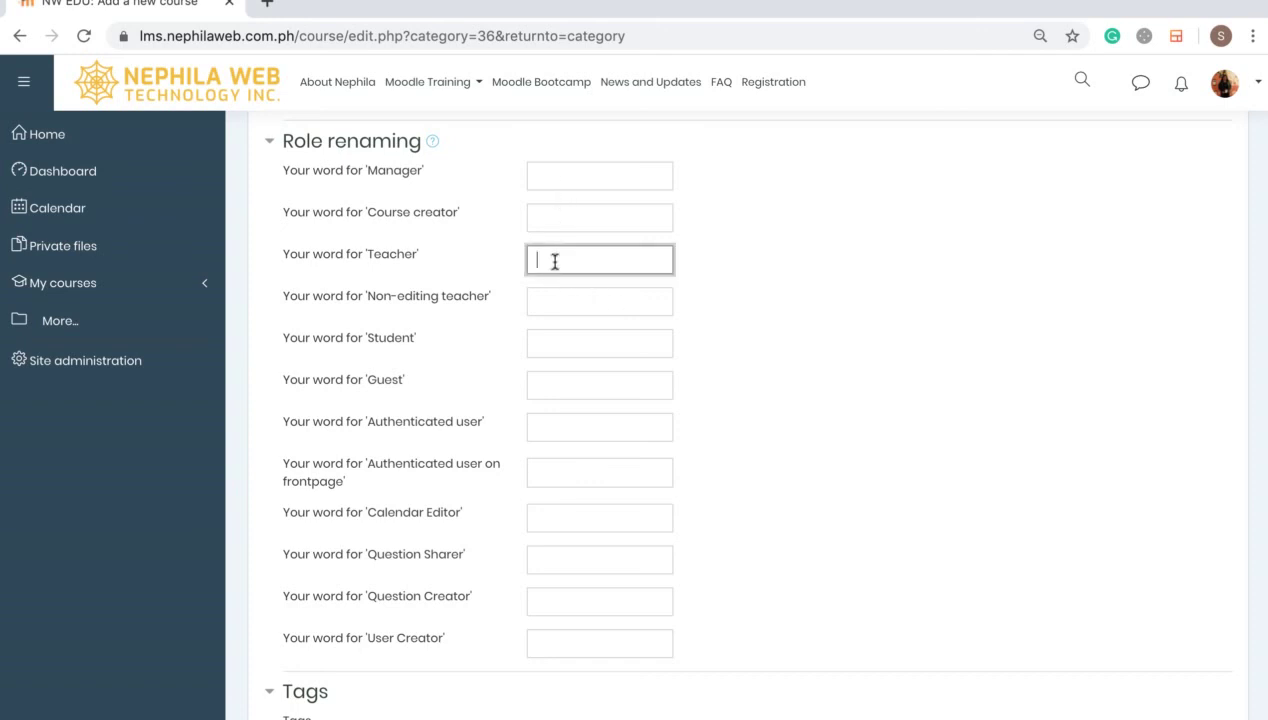
pyautogui.write('Instructure')
pyautogui.press('BackSpace')
pyautogui.press('BackSpace')
pyautogui.press('BackSpace')
pyautogui.write('or')
pyautogui.scroll(-3, 704, 347)
pyautogui.scroll(2, 704, 347)
pyautogui.scroll(-4, 704, 347)
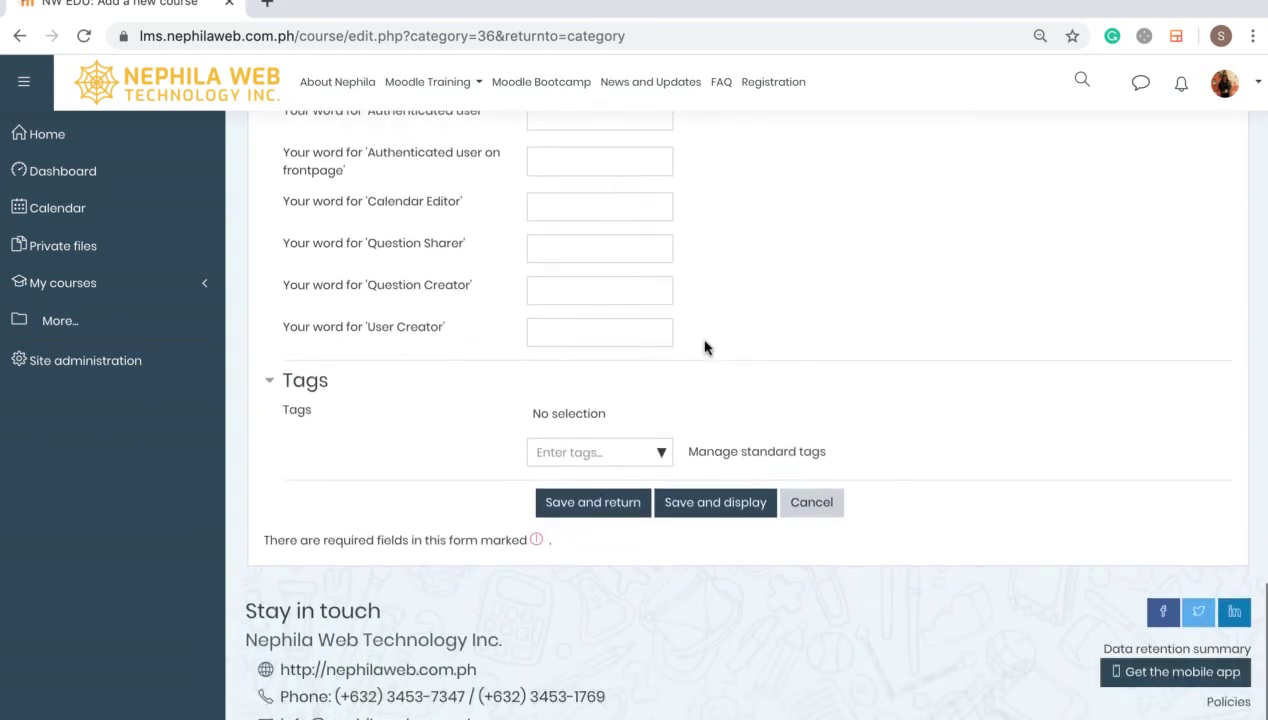
# Add the course tags math, differential and equations.
pyautogui.click(584, 452)
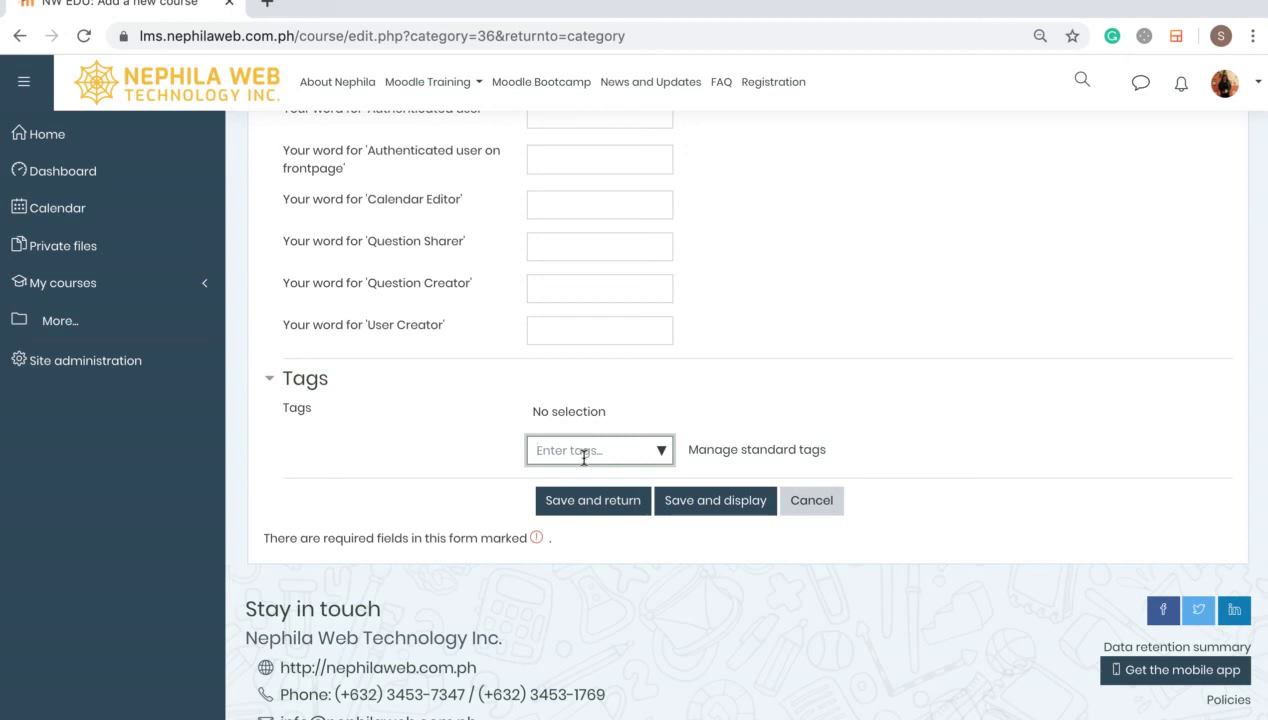
pyautogui.write('math')
pyautogui.press('Return')
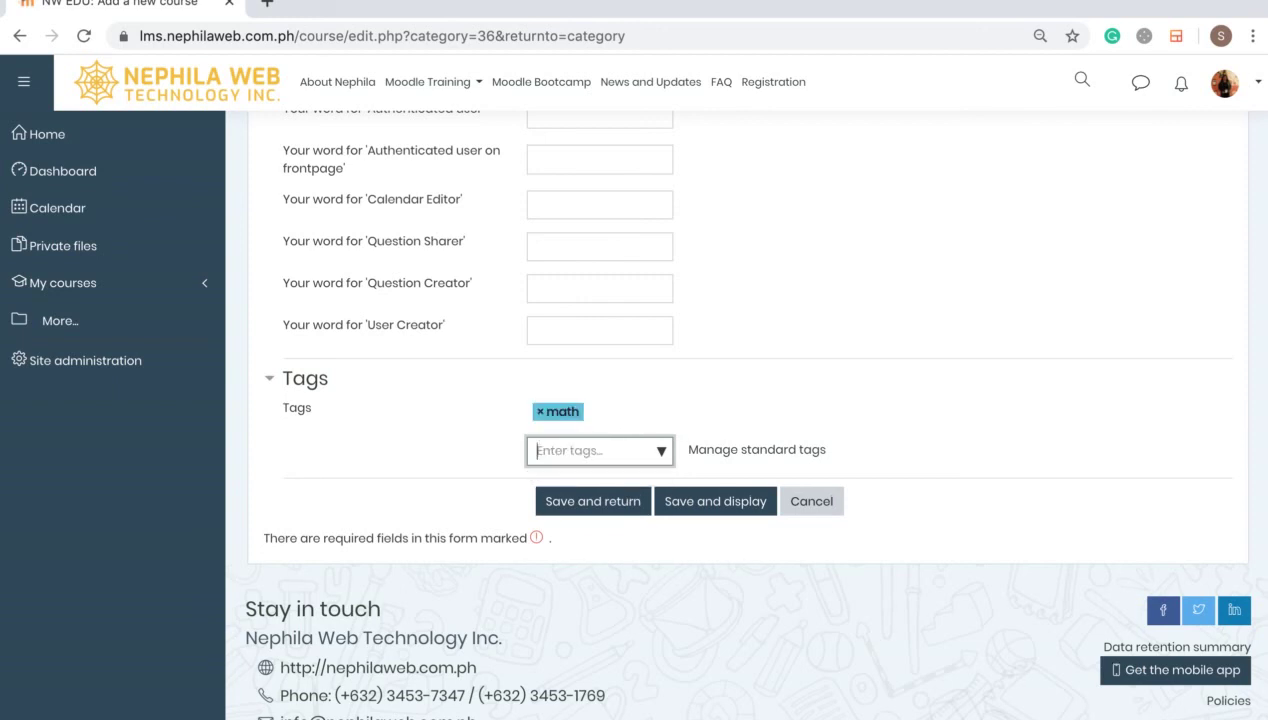
pyautogui.write('differential')
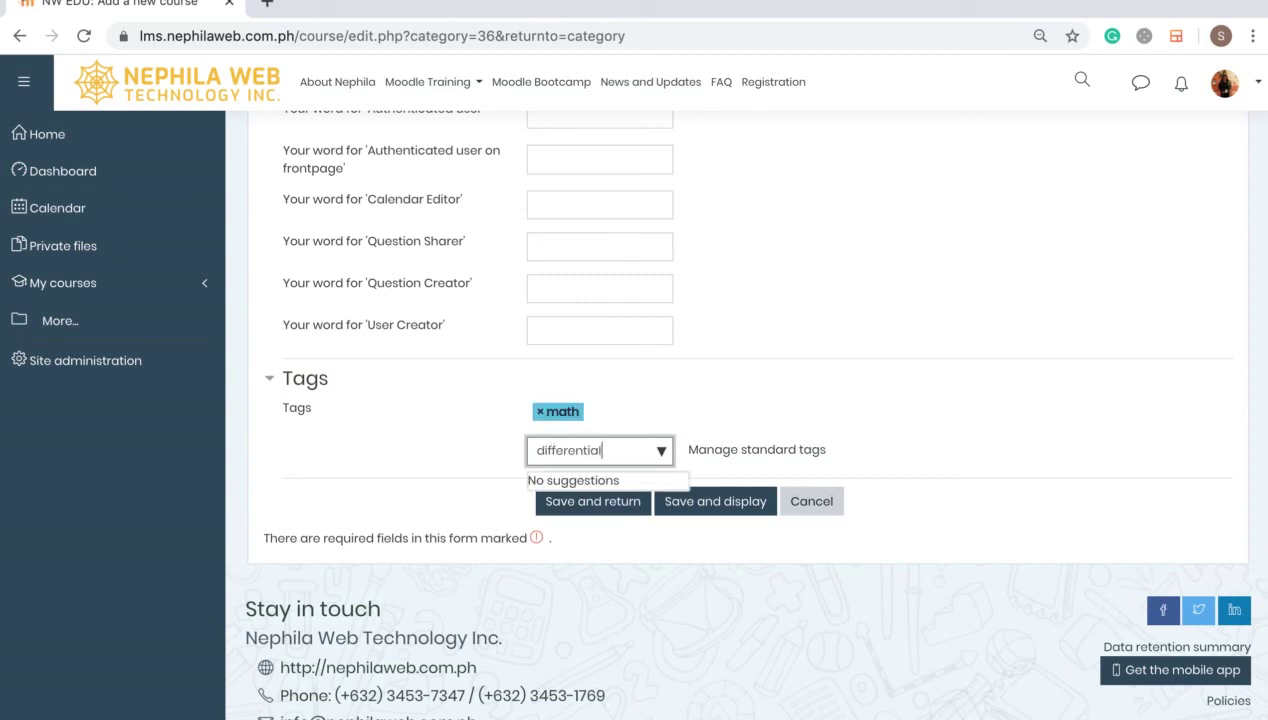
pyautogui.press('Return')
pyautogui.write('e')
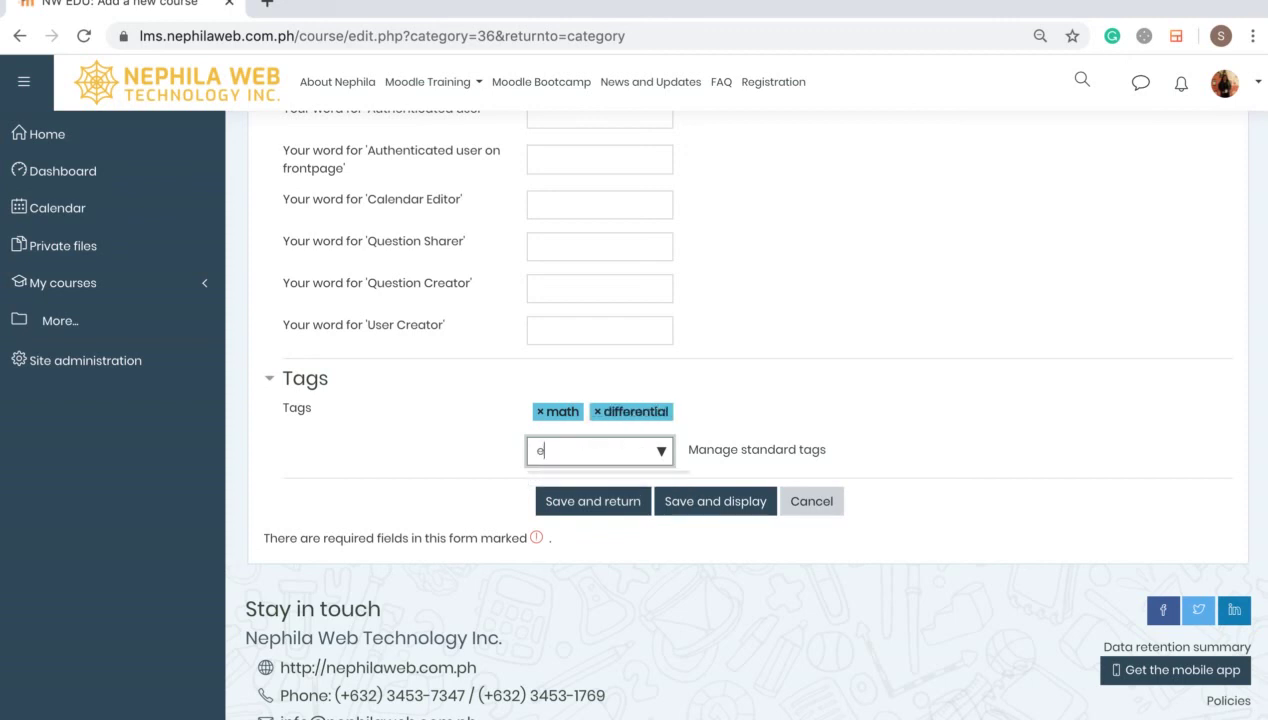
pyautogui.write('quations')
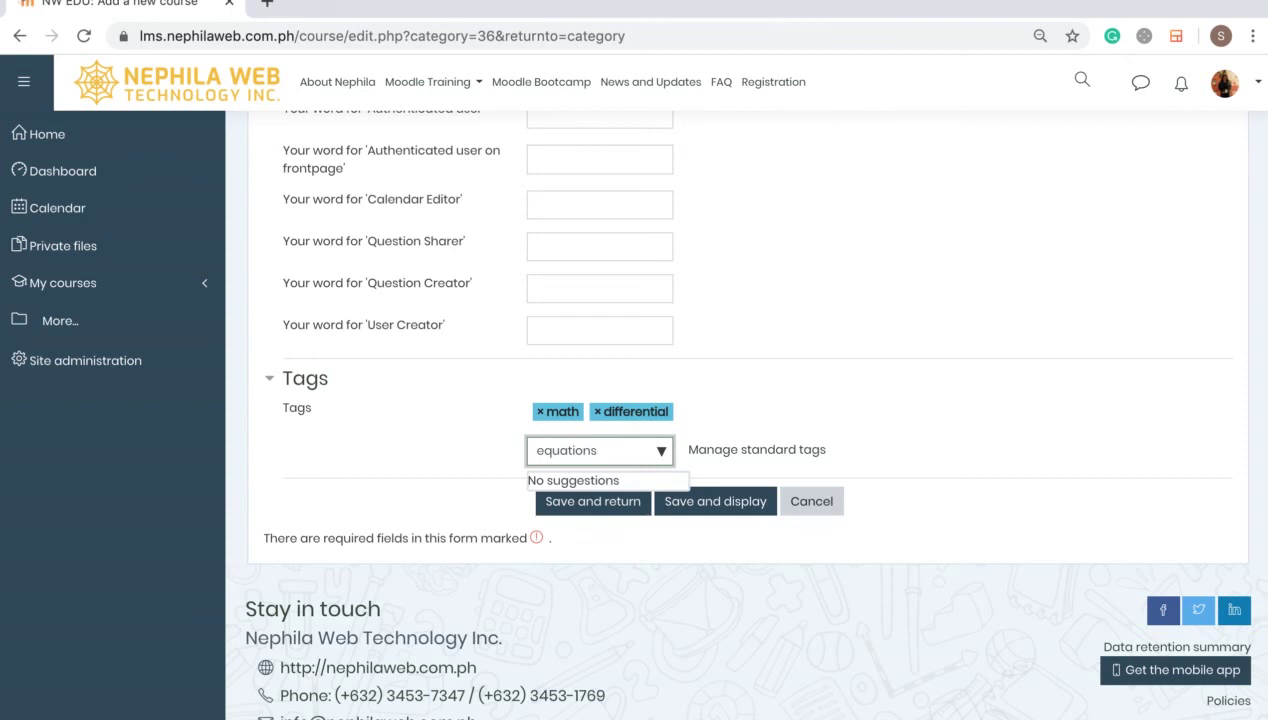
pyautogui.press('Return')
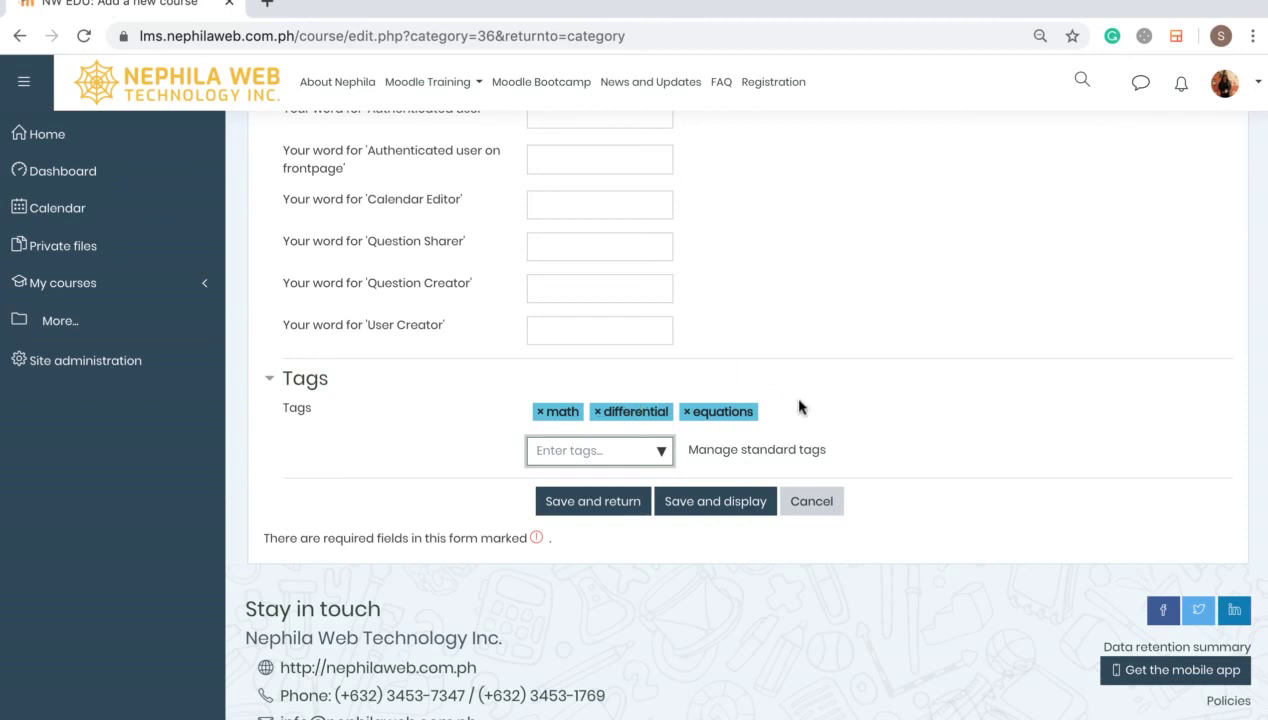
# Save the course and open the Differential Equations (DE101) page showing Topics 1–4.
pyautogui.click(615, 505)
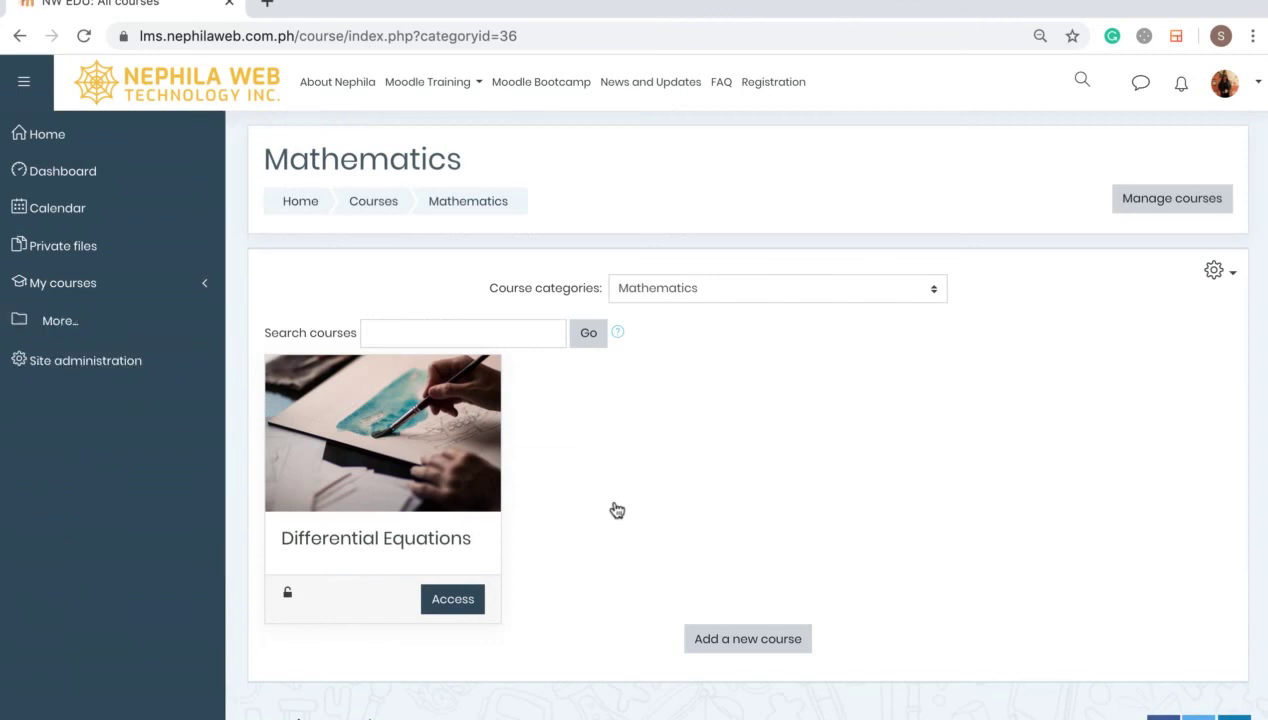
pyautogui.click(388, 470)
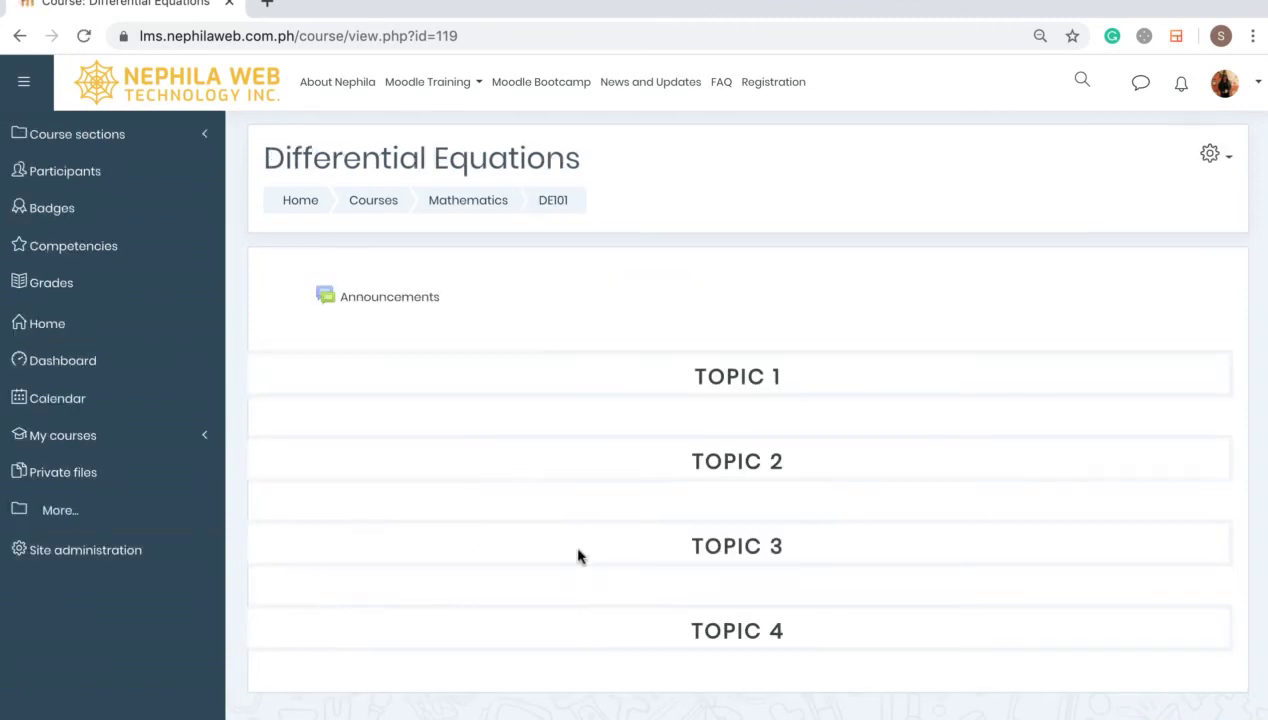
pyautogui.scroll(-1, 577, 556)
pyautogui.scroll(-1, 577, 556)
pyautogui.scroll(2, 577, 556)
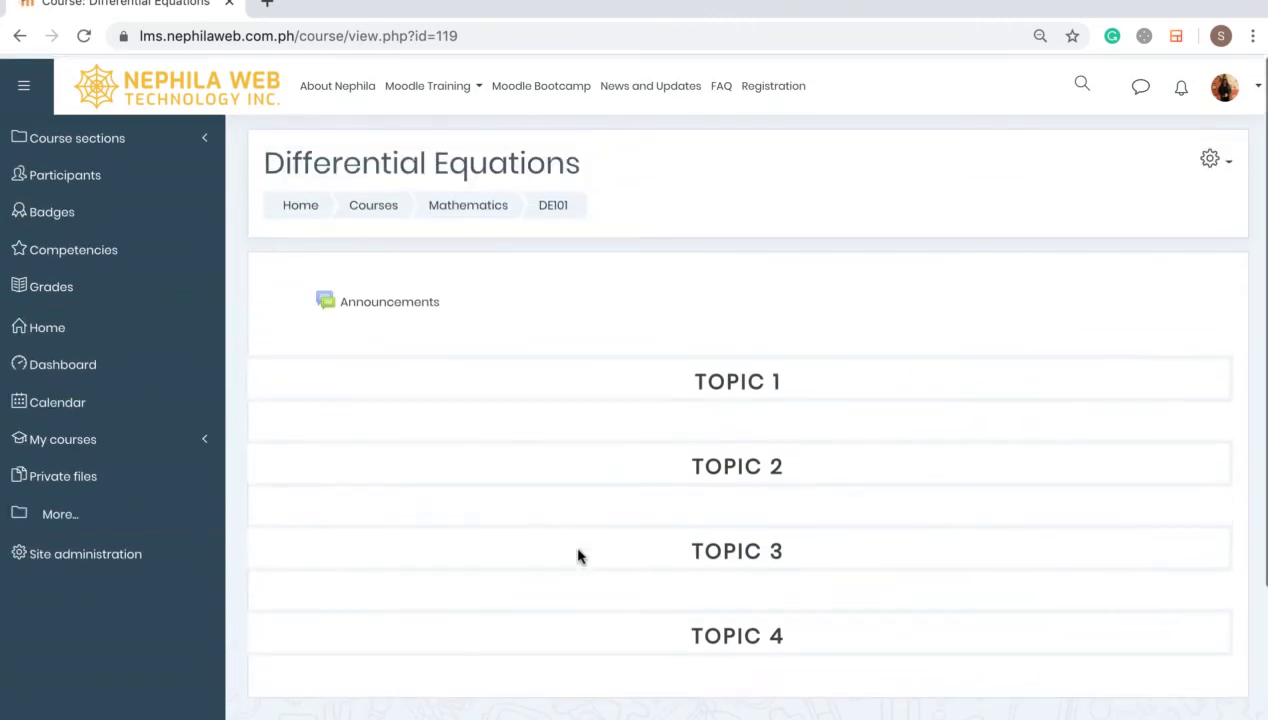